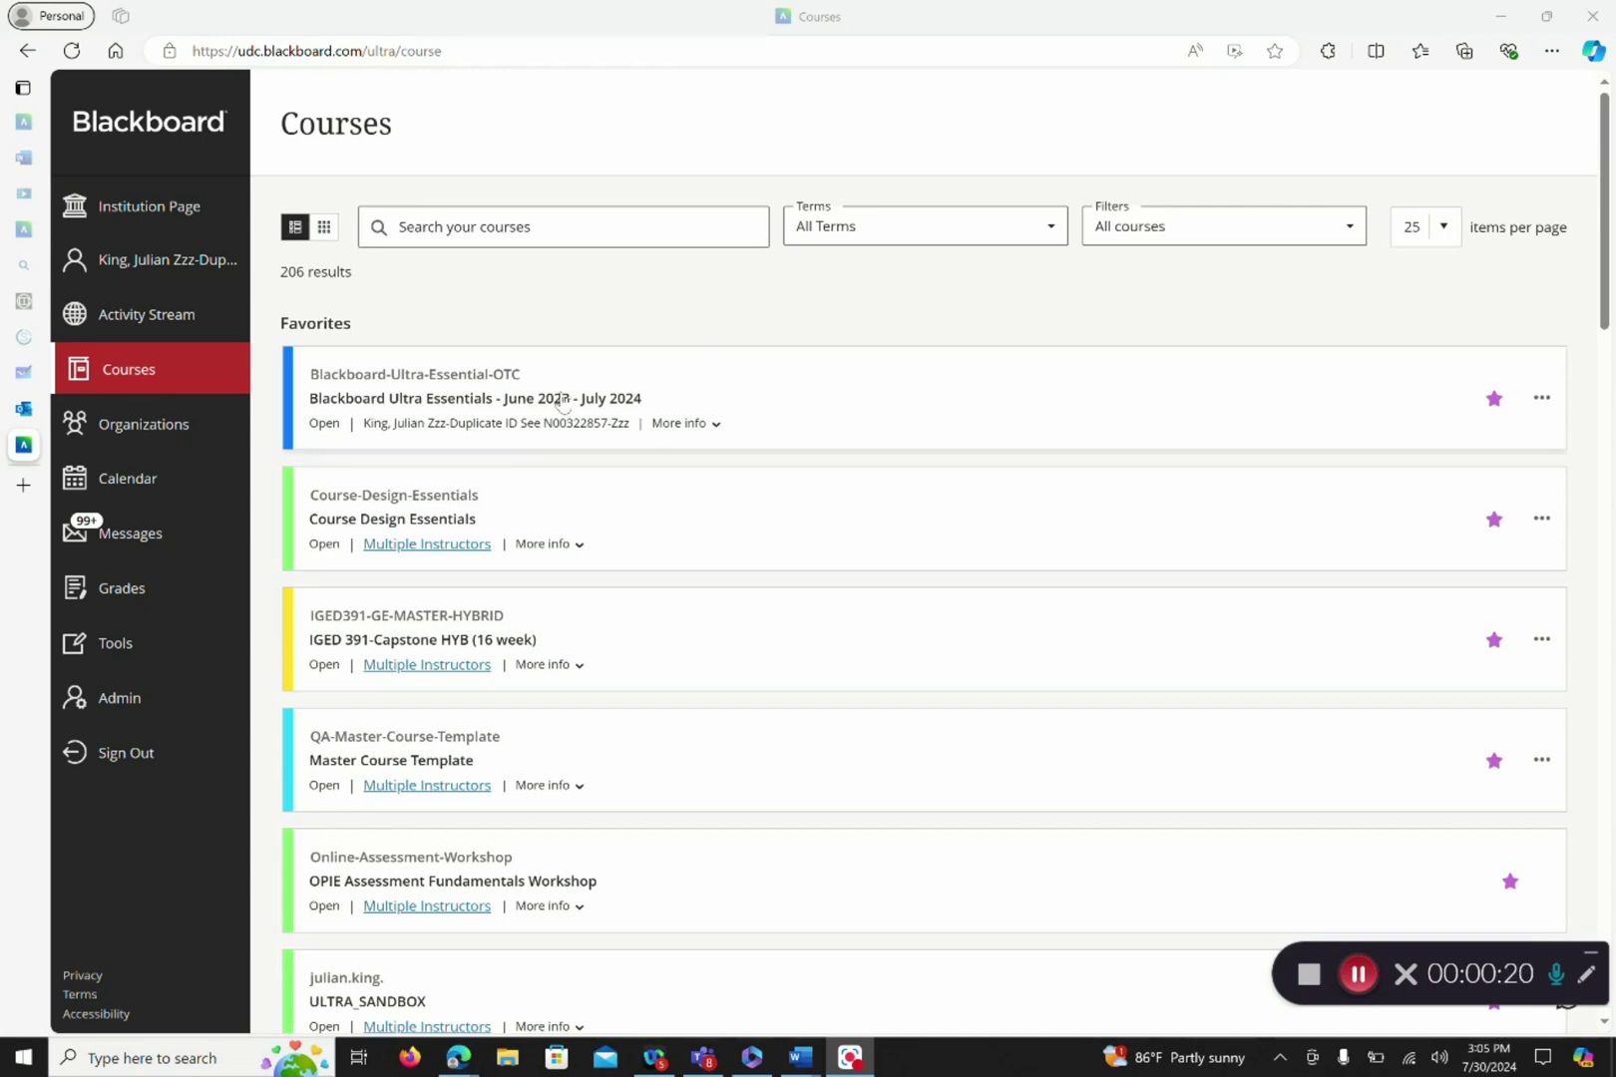
# Open Kaltura My Media from Tools and show the Add New media choices
pyautogui.click(113, 643)
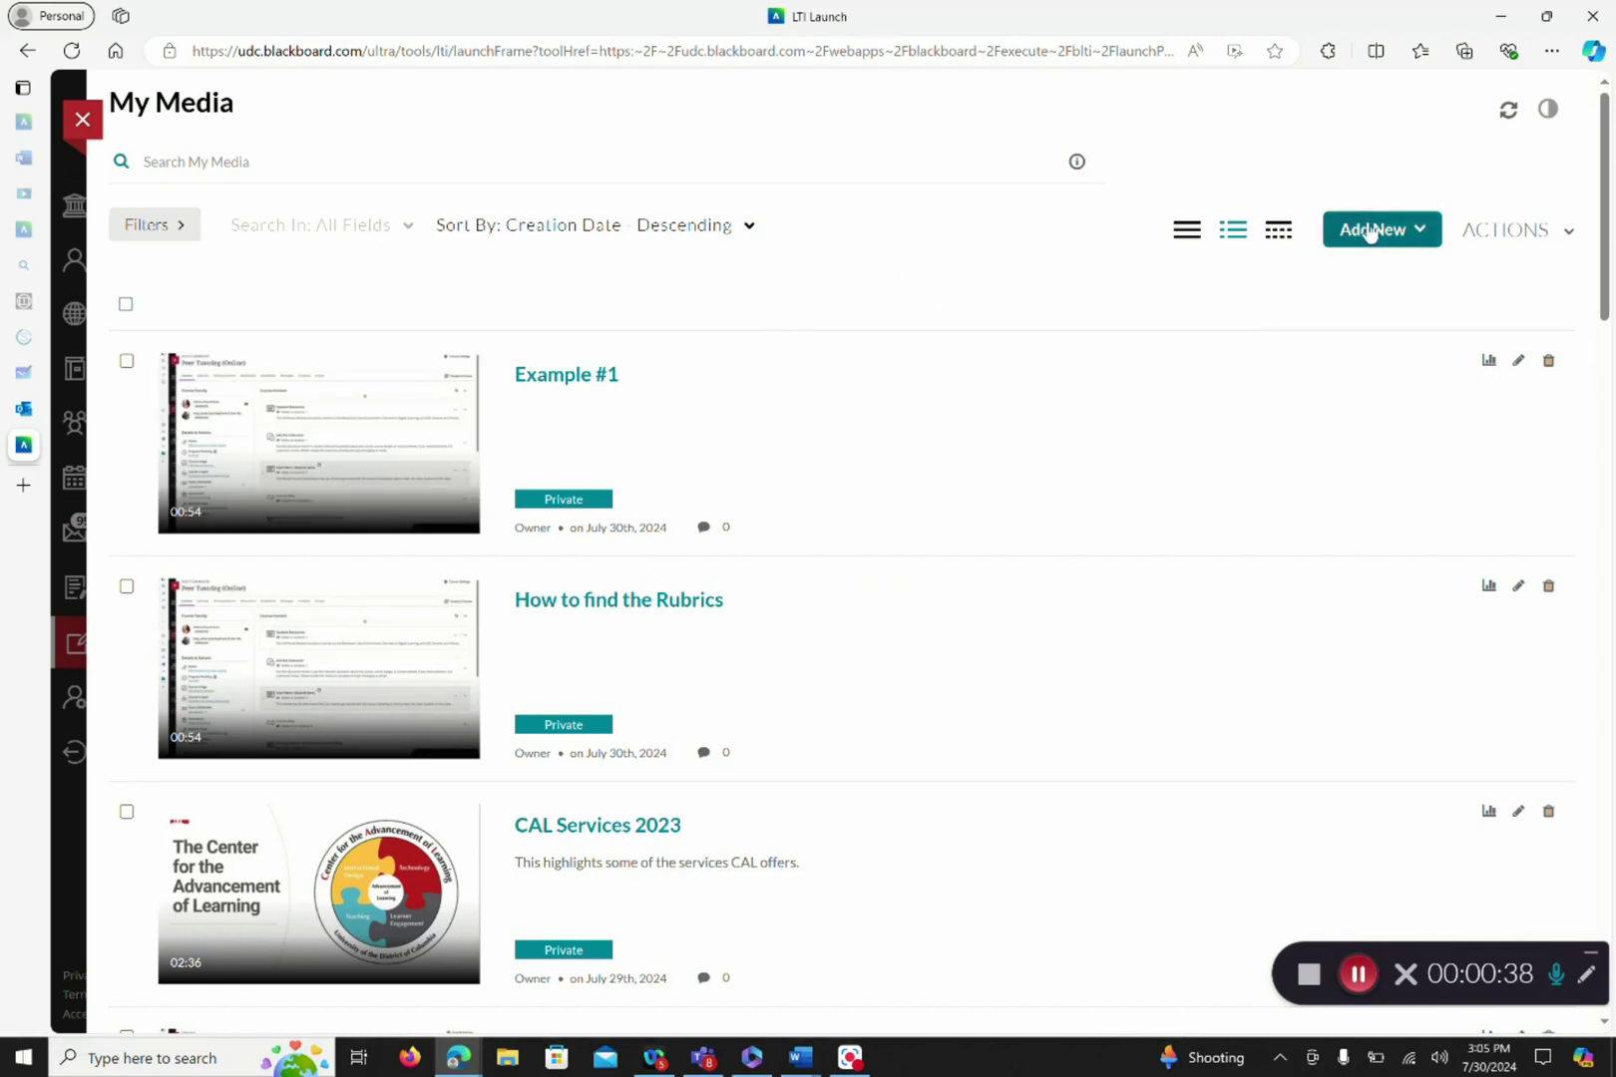
pyautogui.click(1370, 231)
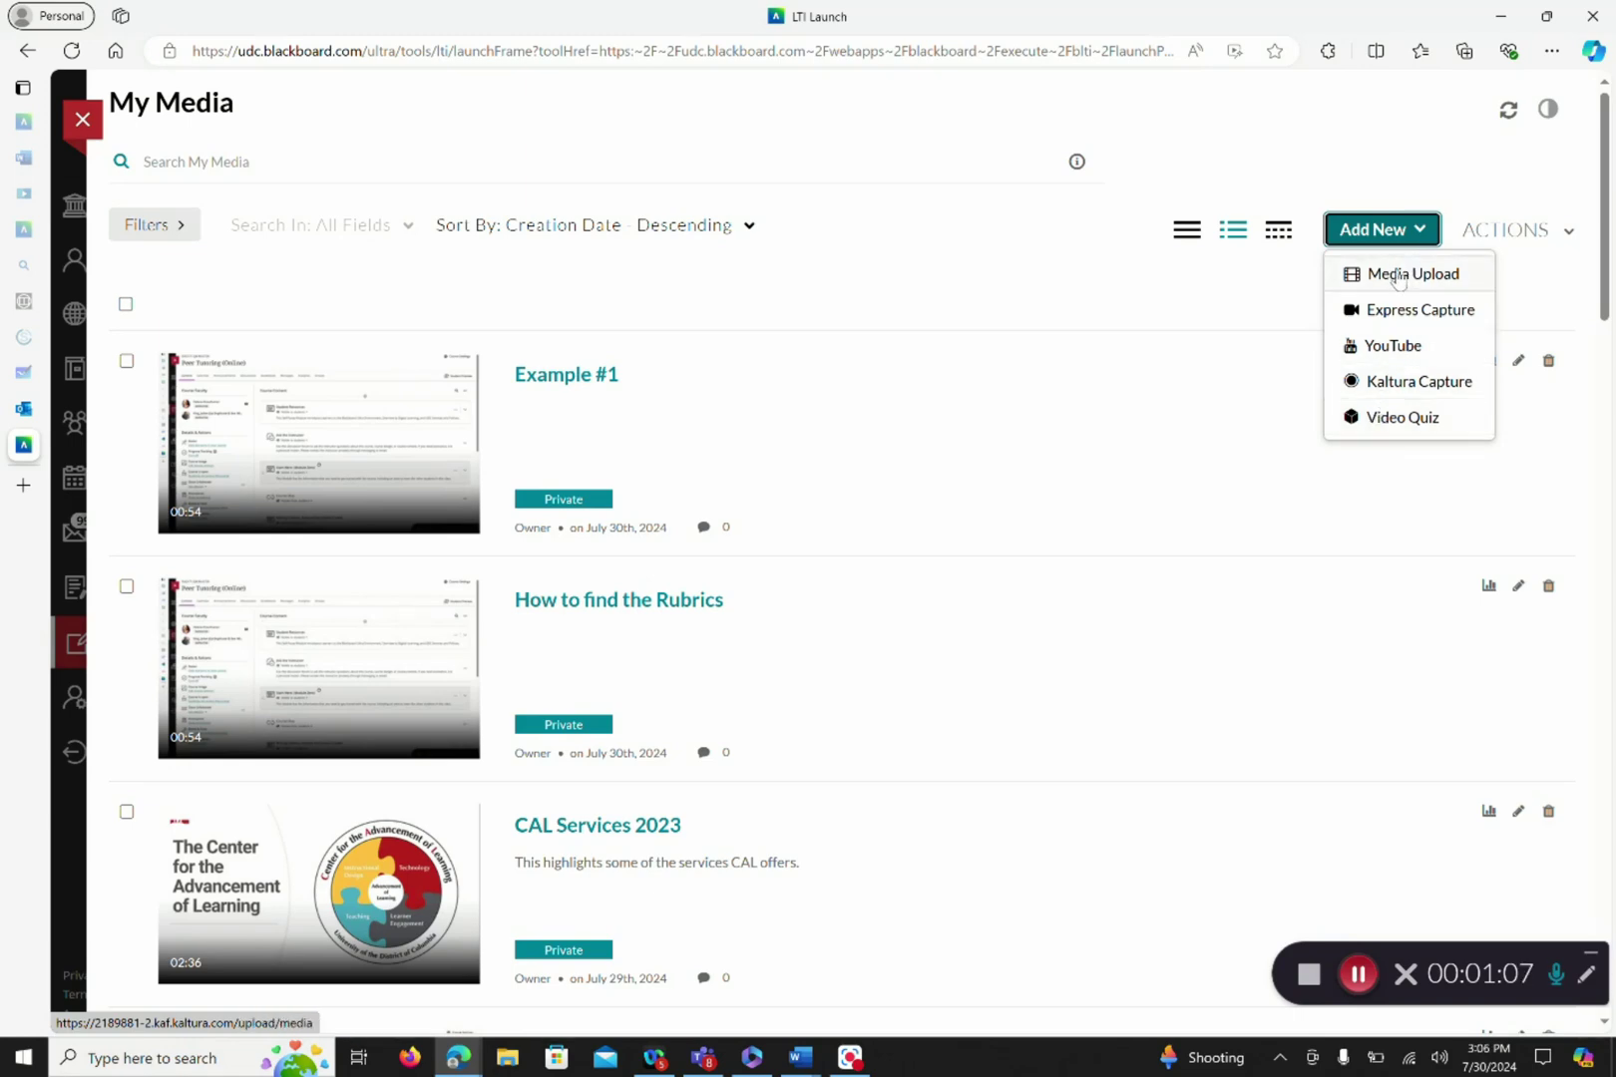
# Upload the How to find the Rubrics video from Downloads via Media Upload
pyautogui.click(1397, 278)
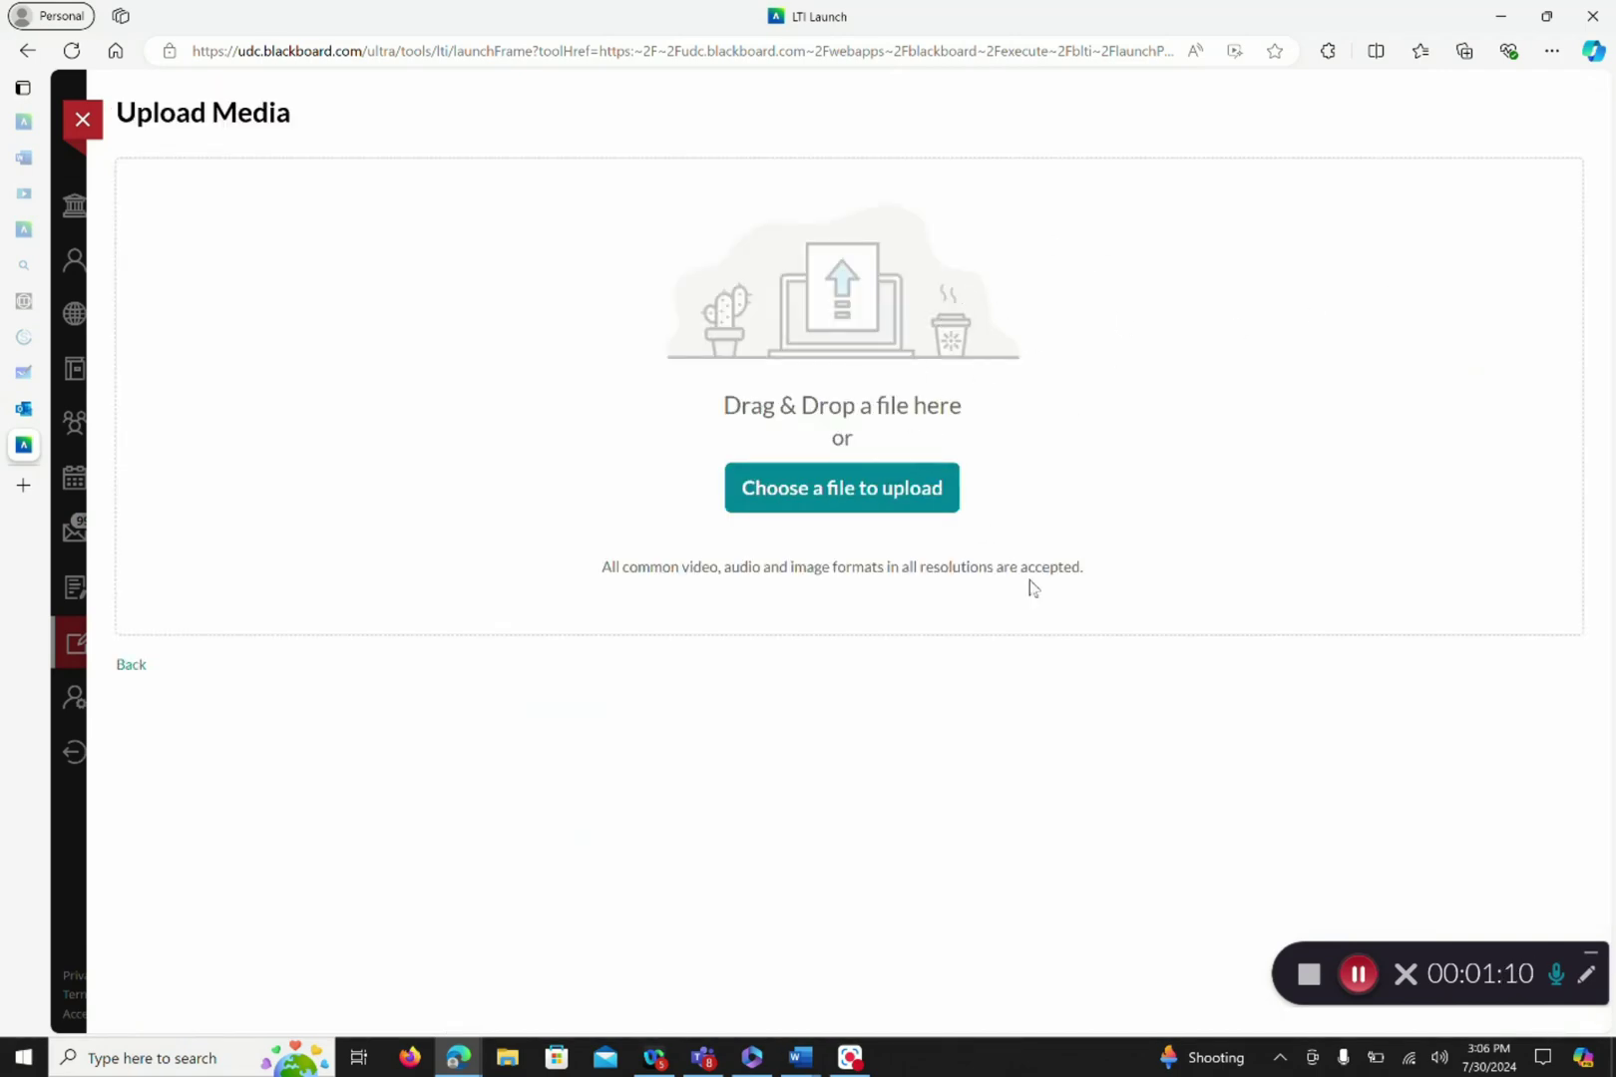
pyautogui.click(872, 491)
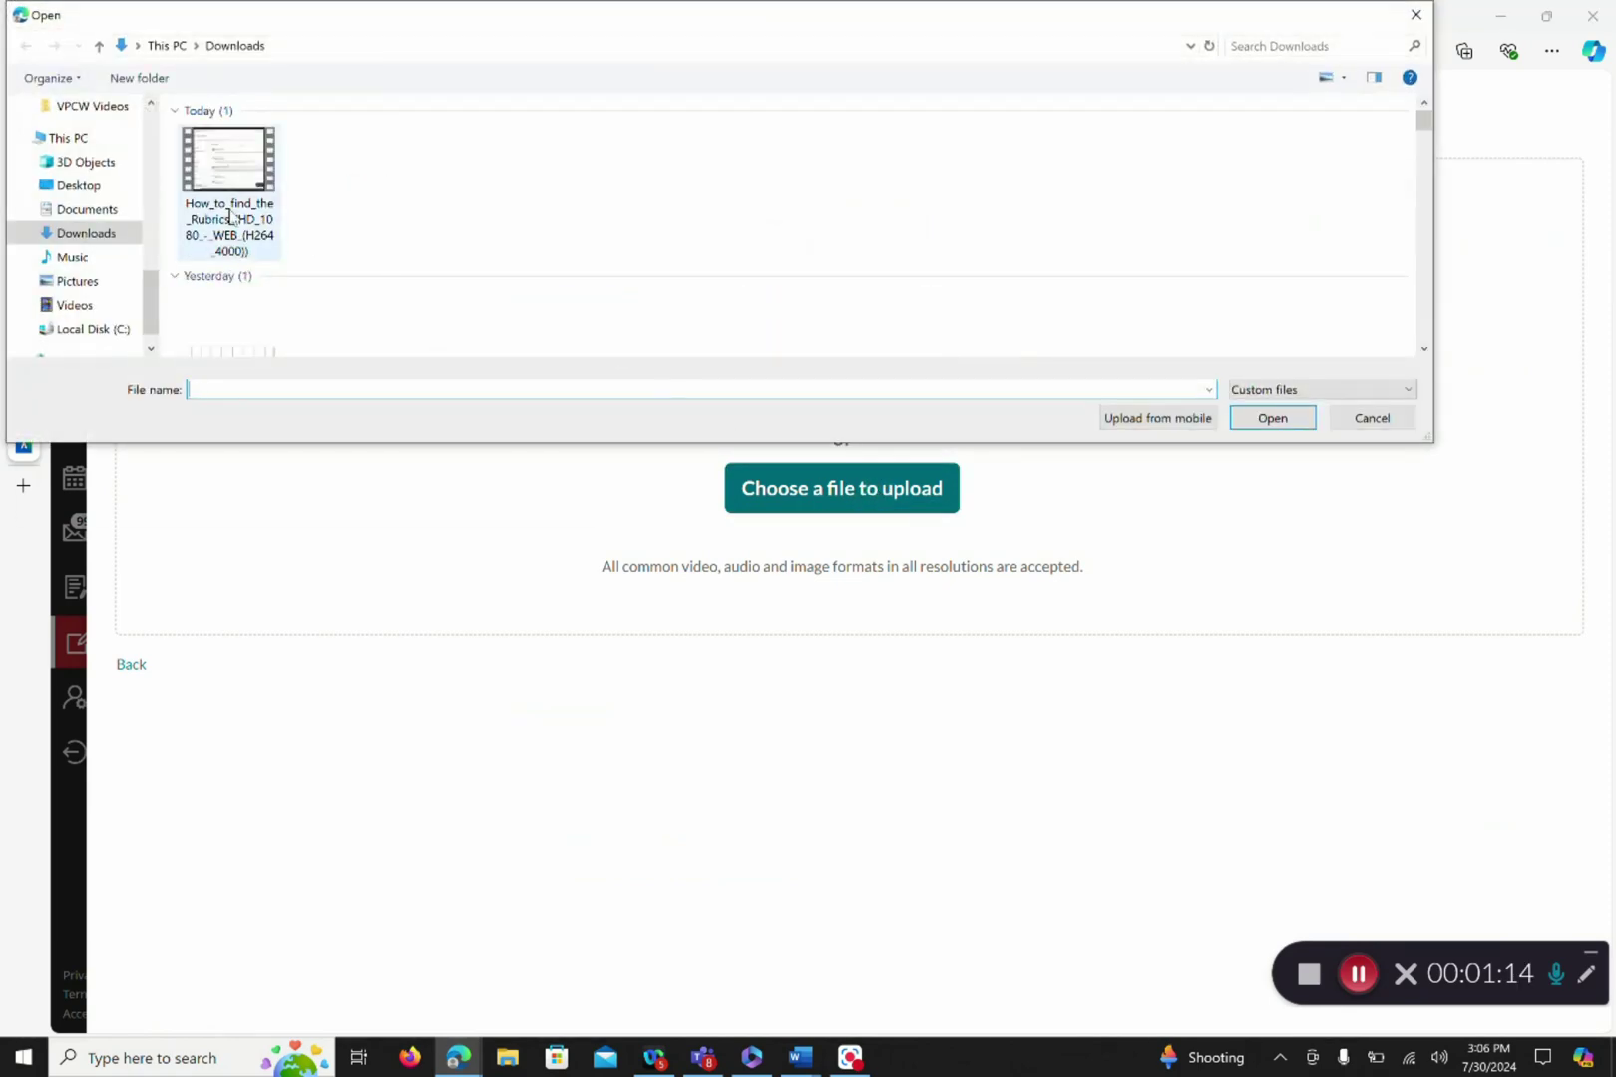
pyautogui.click(219, 172)
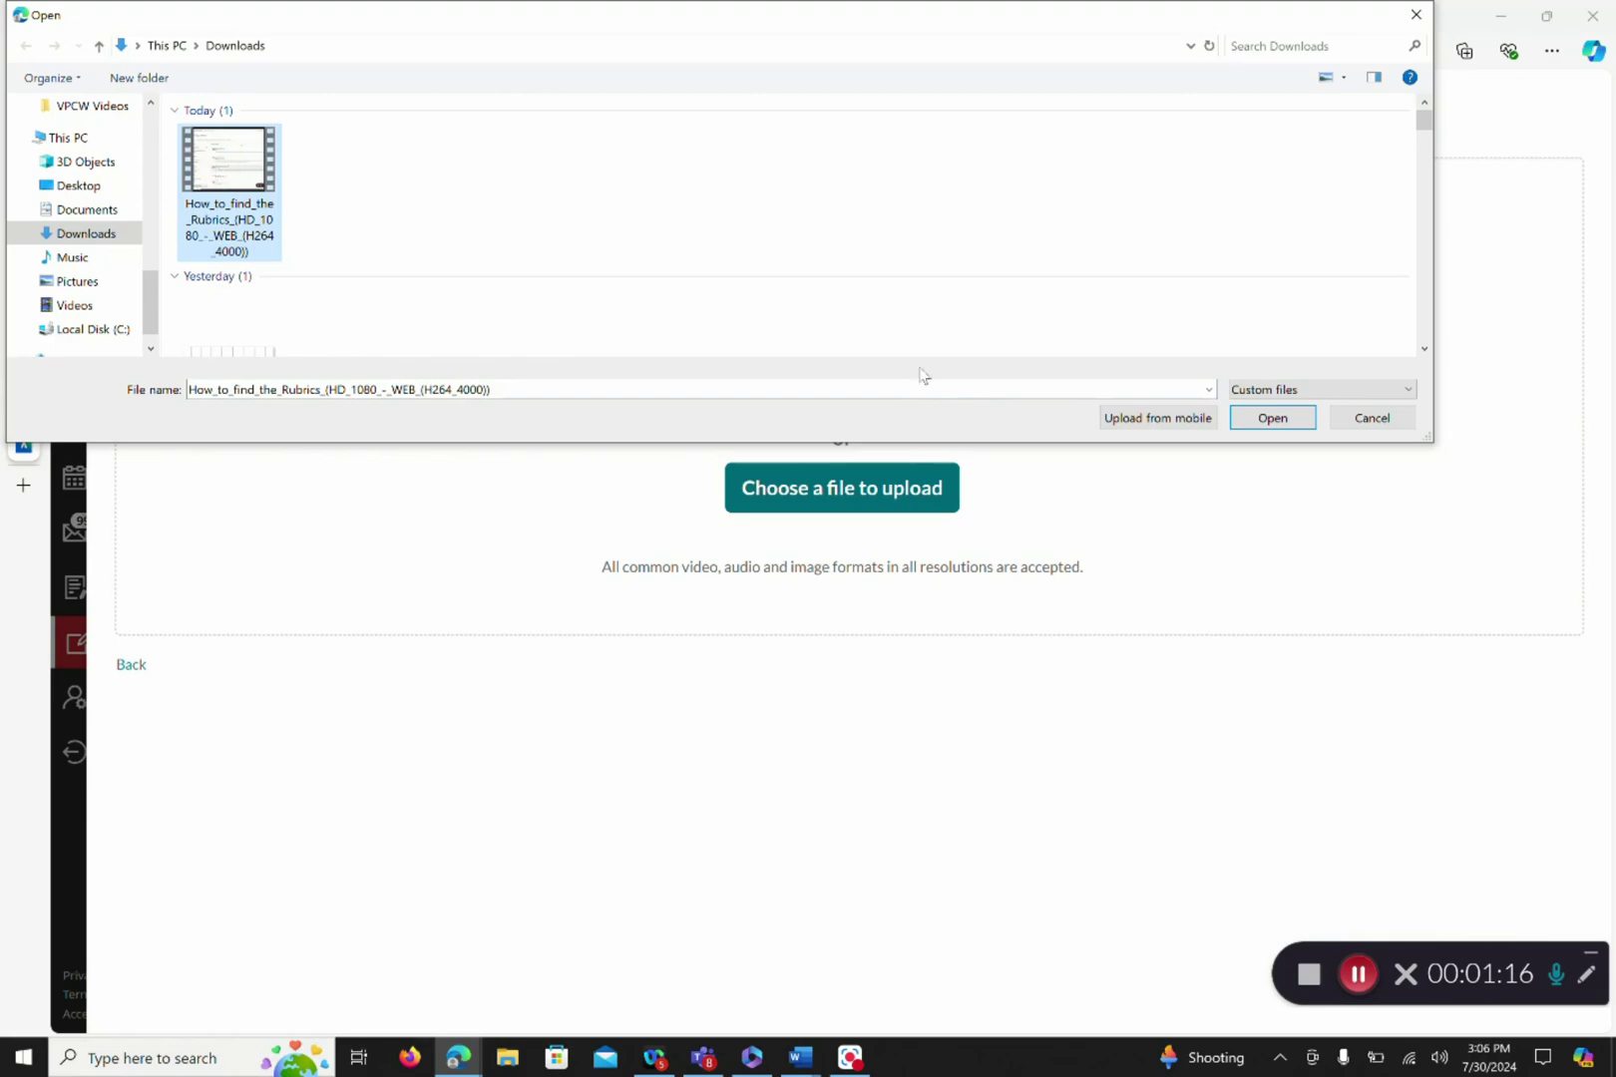
pyautogui.click(1275, 419)
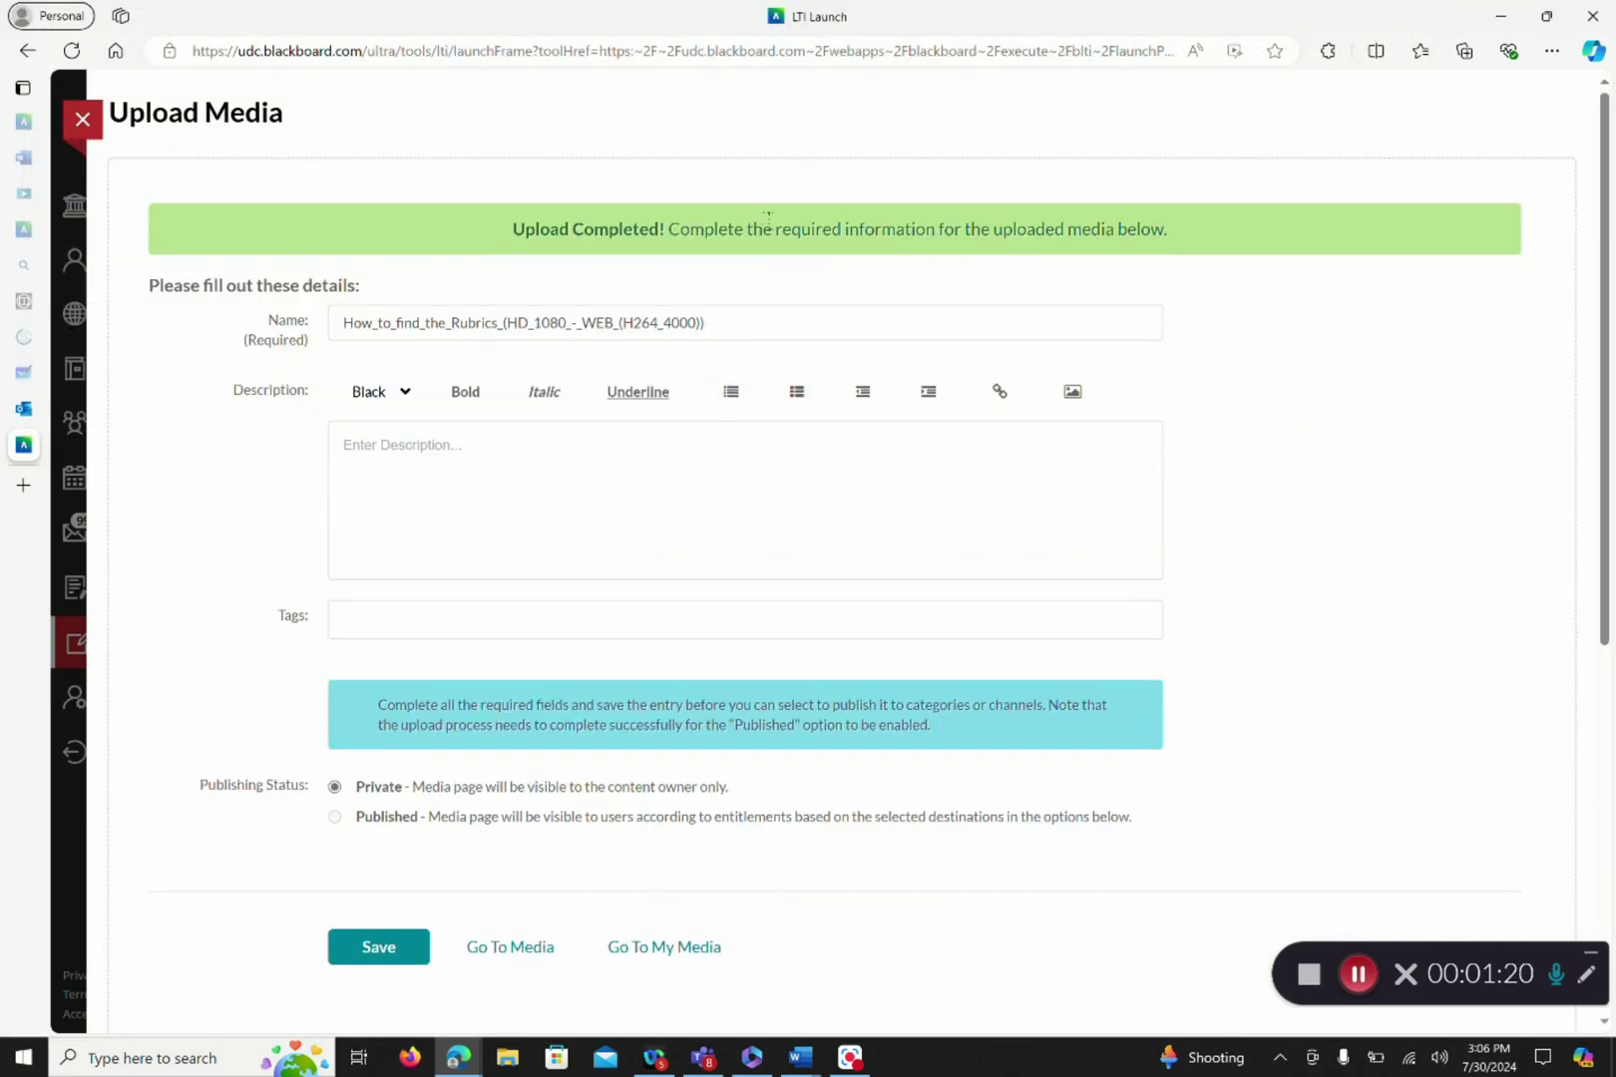
# Rename the uploaded video to 'Example #2' and save its details
pyautogui.moveTo(710, 323); pyautogui.dragTo(332, 325)
pyautogui.press('BackSpace')
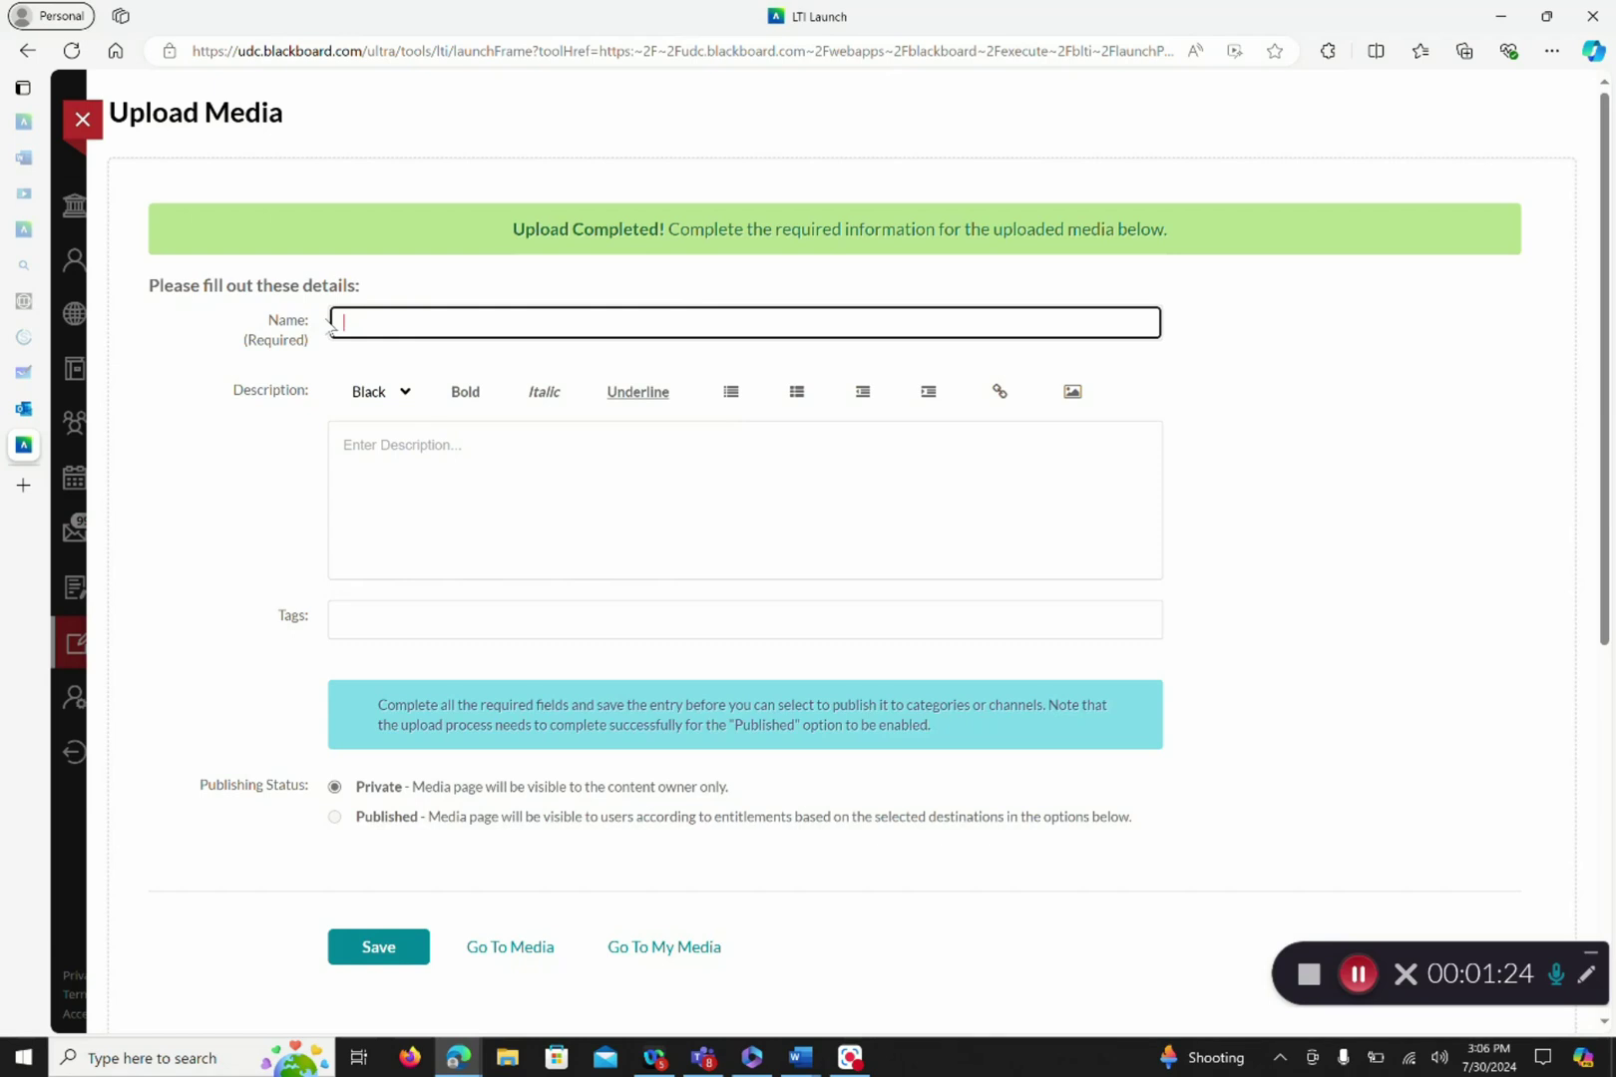
pyautogui.write('Example ')
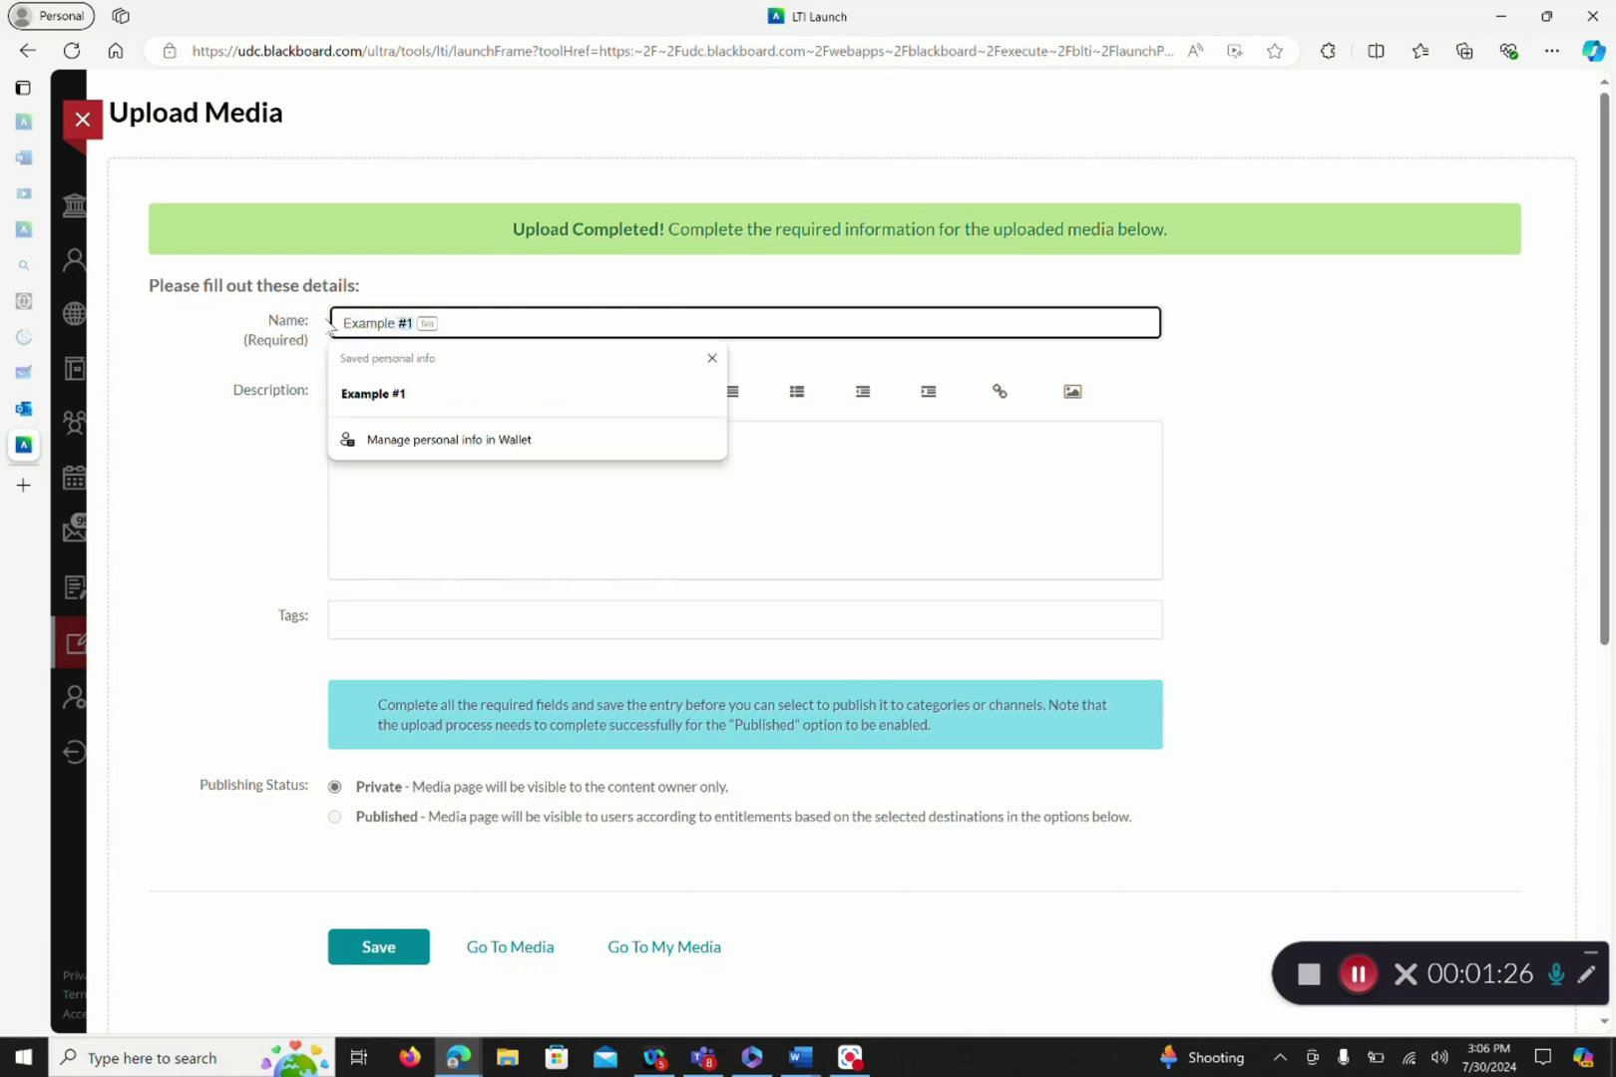
pyautogui.write('#2')
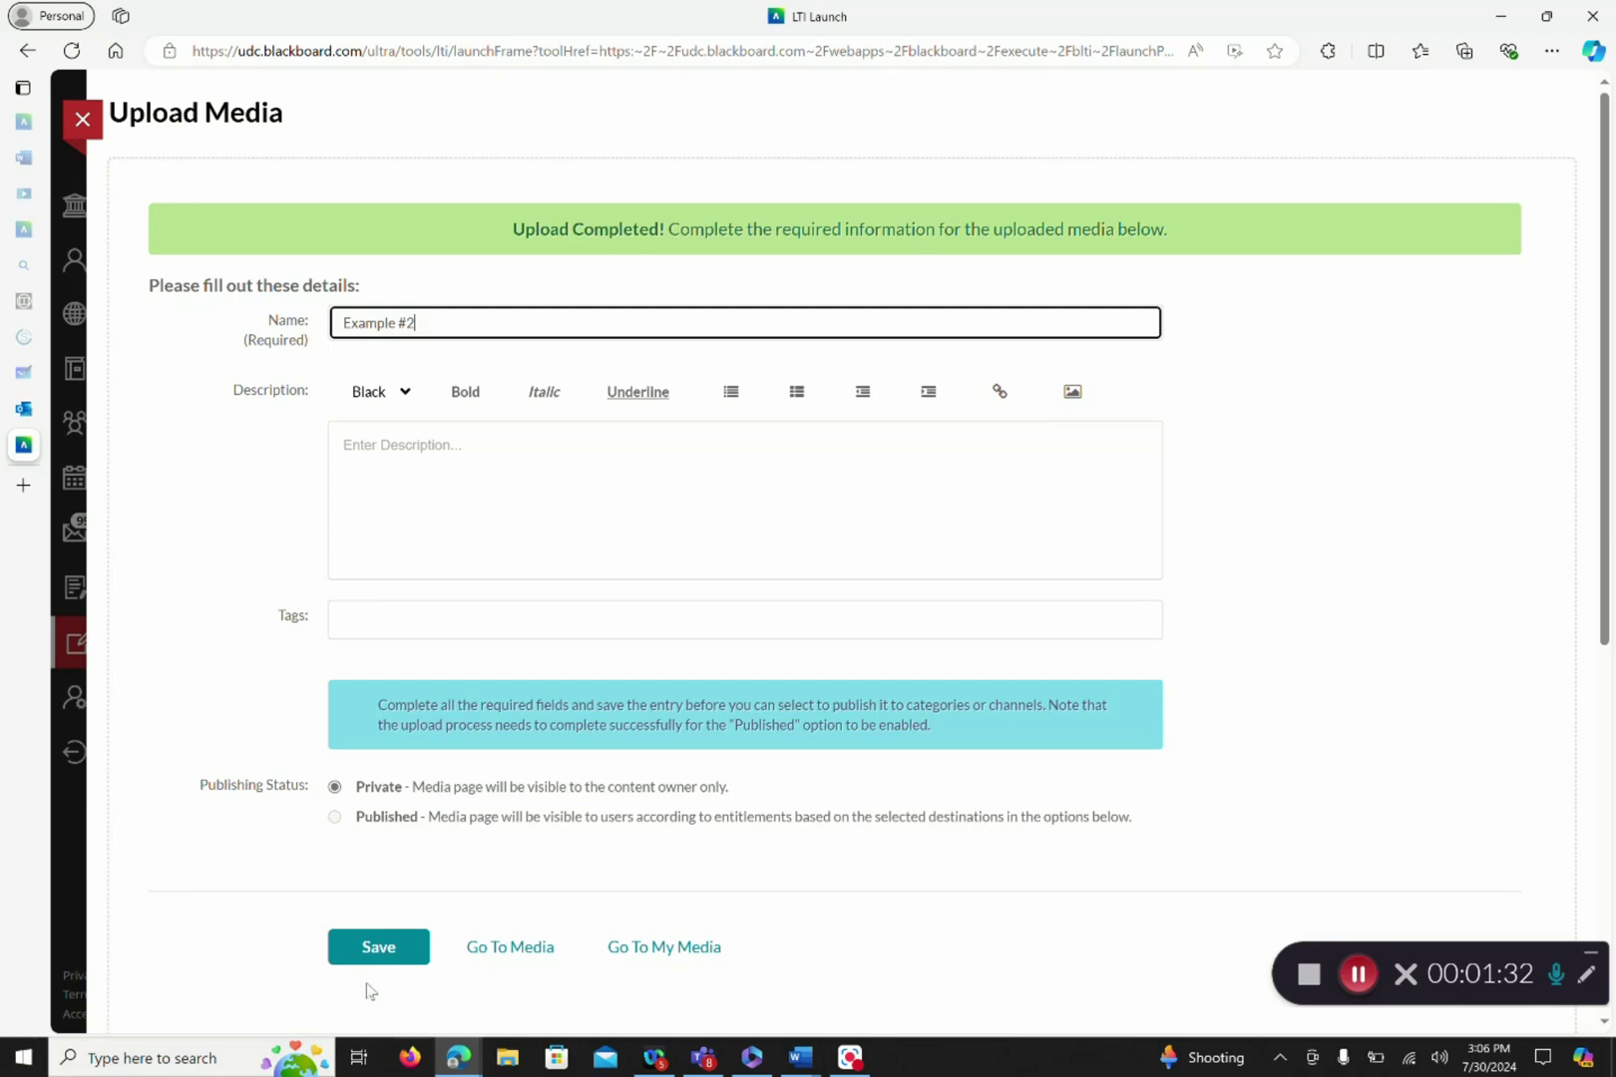
pyautogui.click(379, 947)
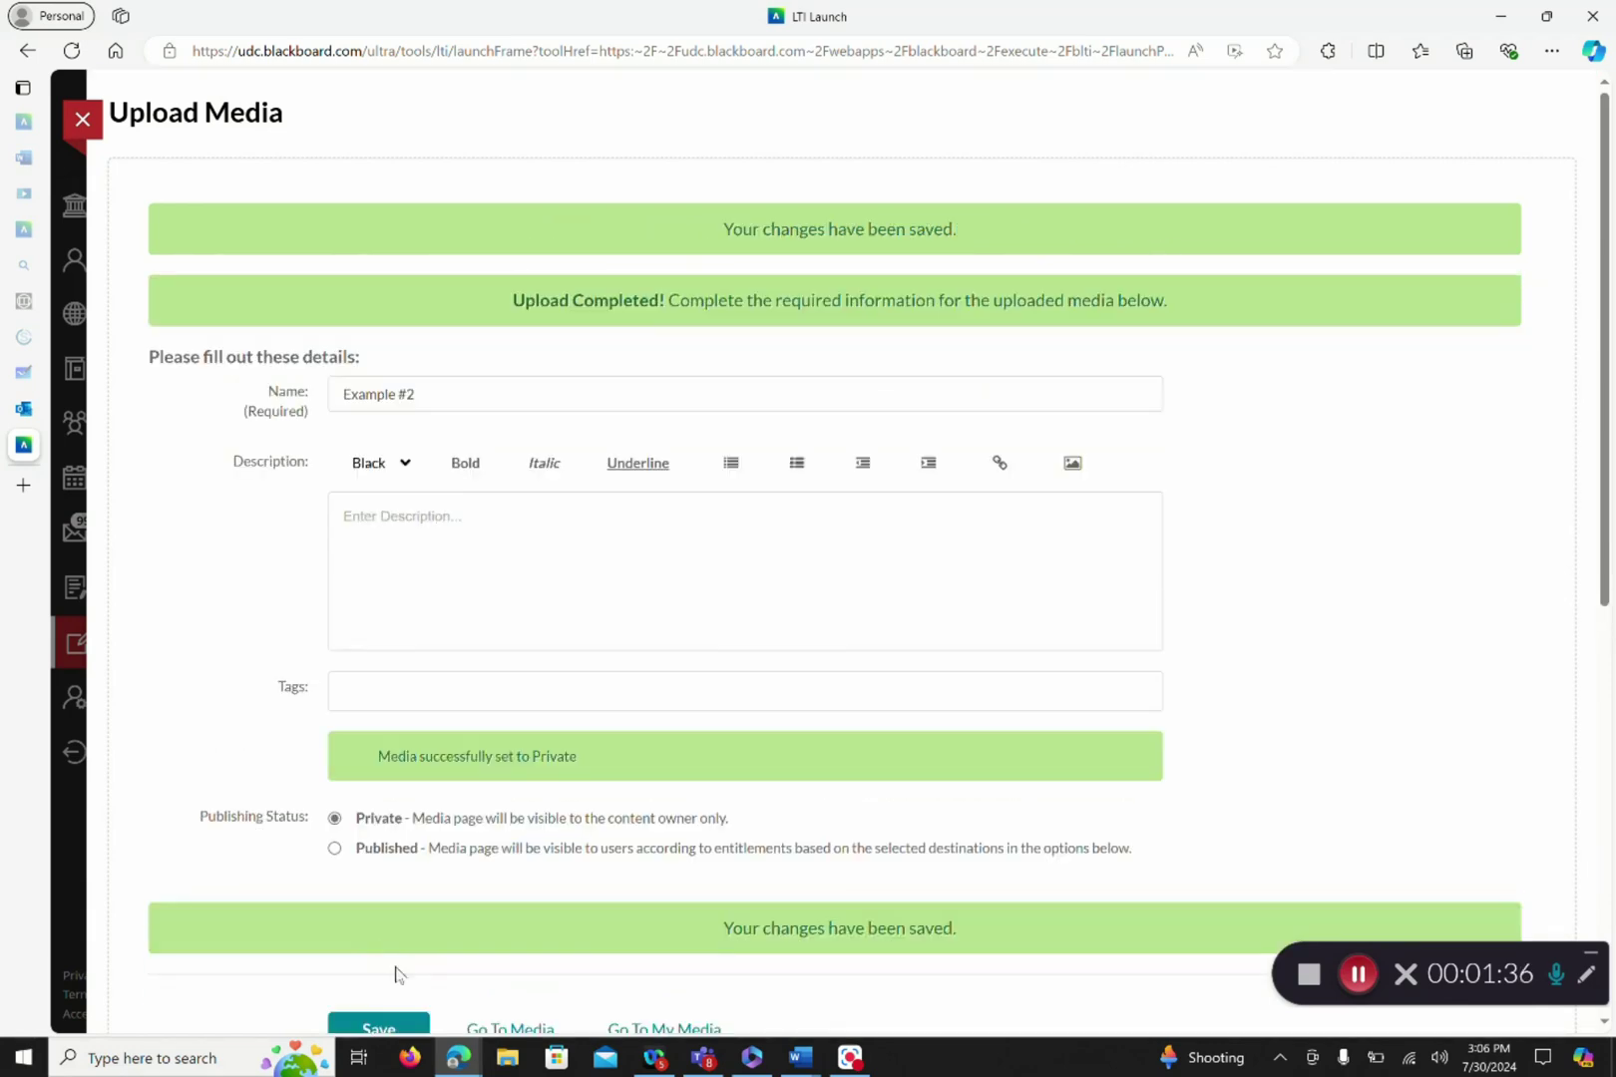
# Return to My Media and start a new Express Capture recording from Add New
pyautogui.click(643, 1031)
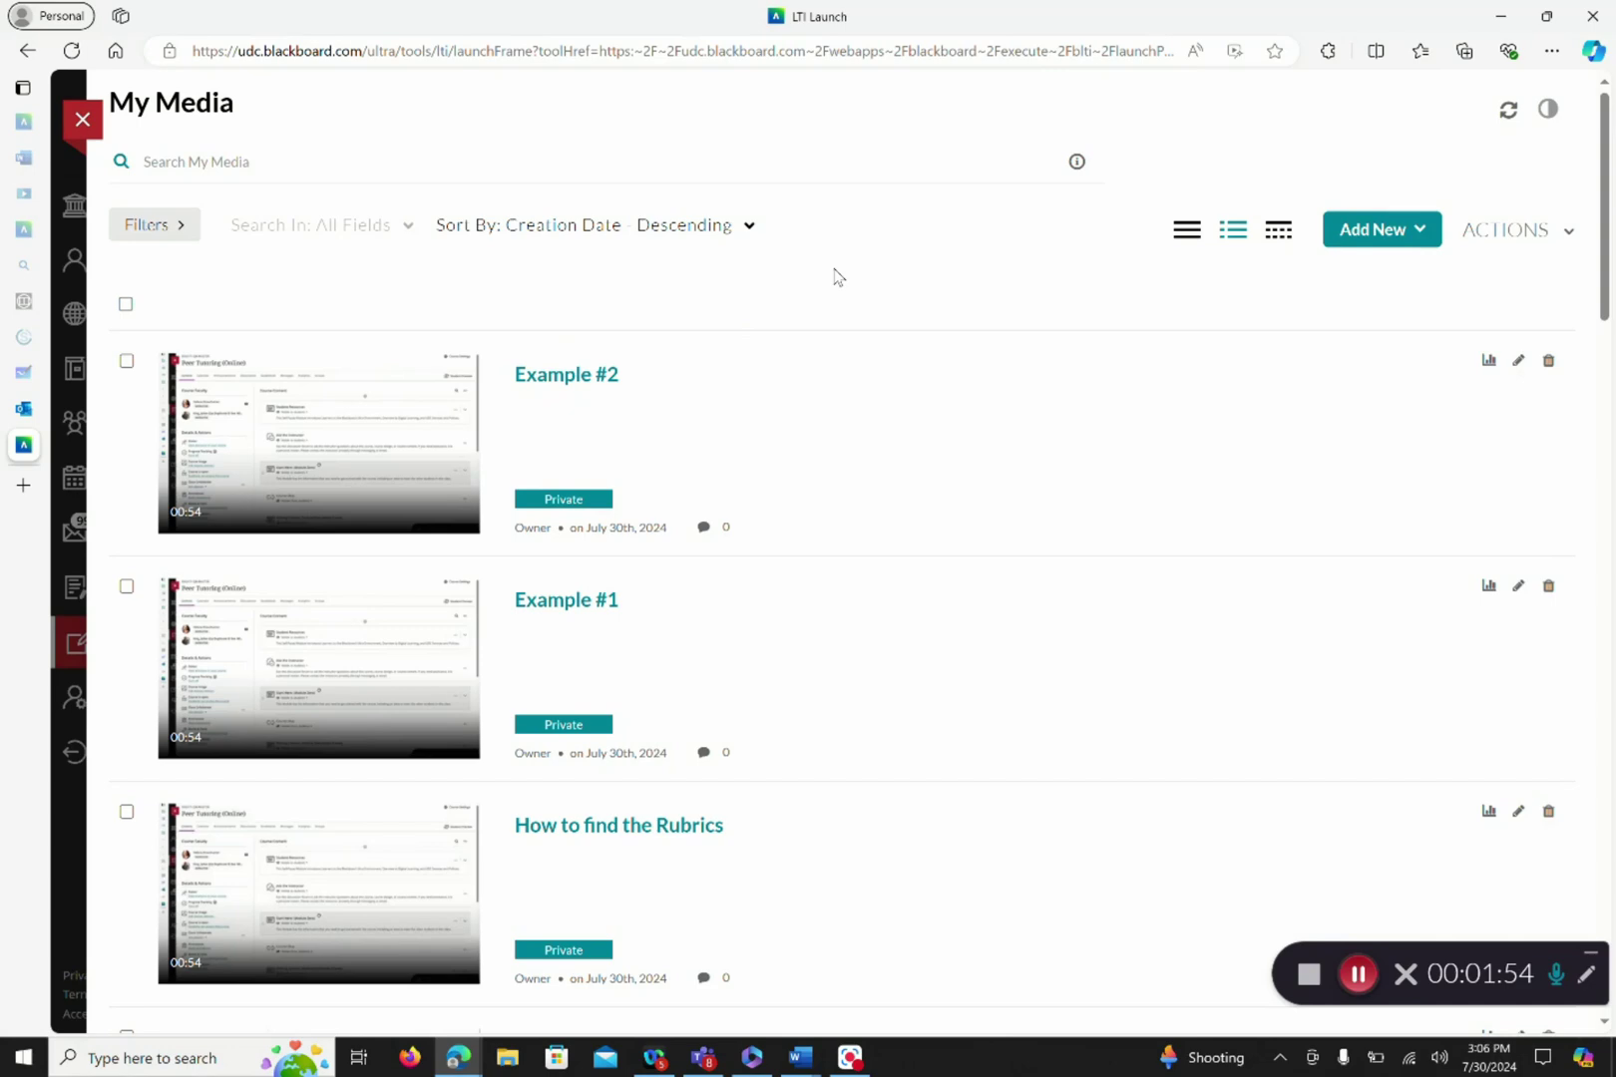
pyautogui.click(1386, 244)
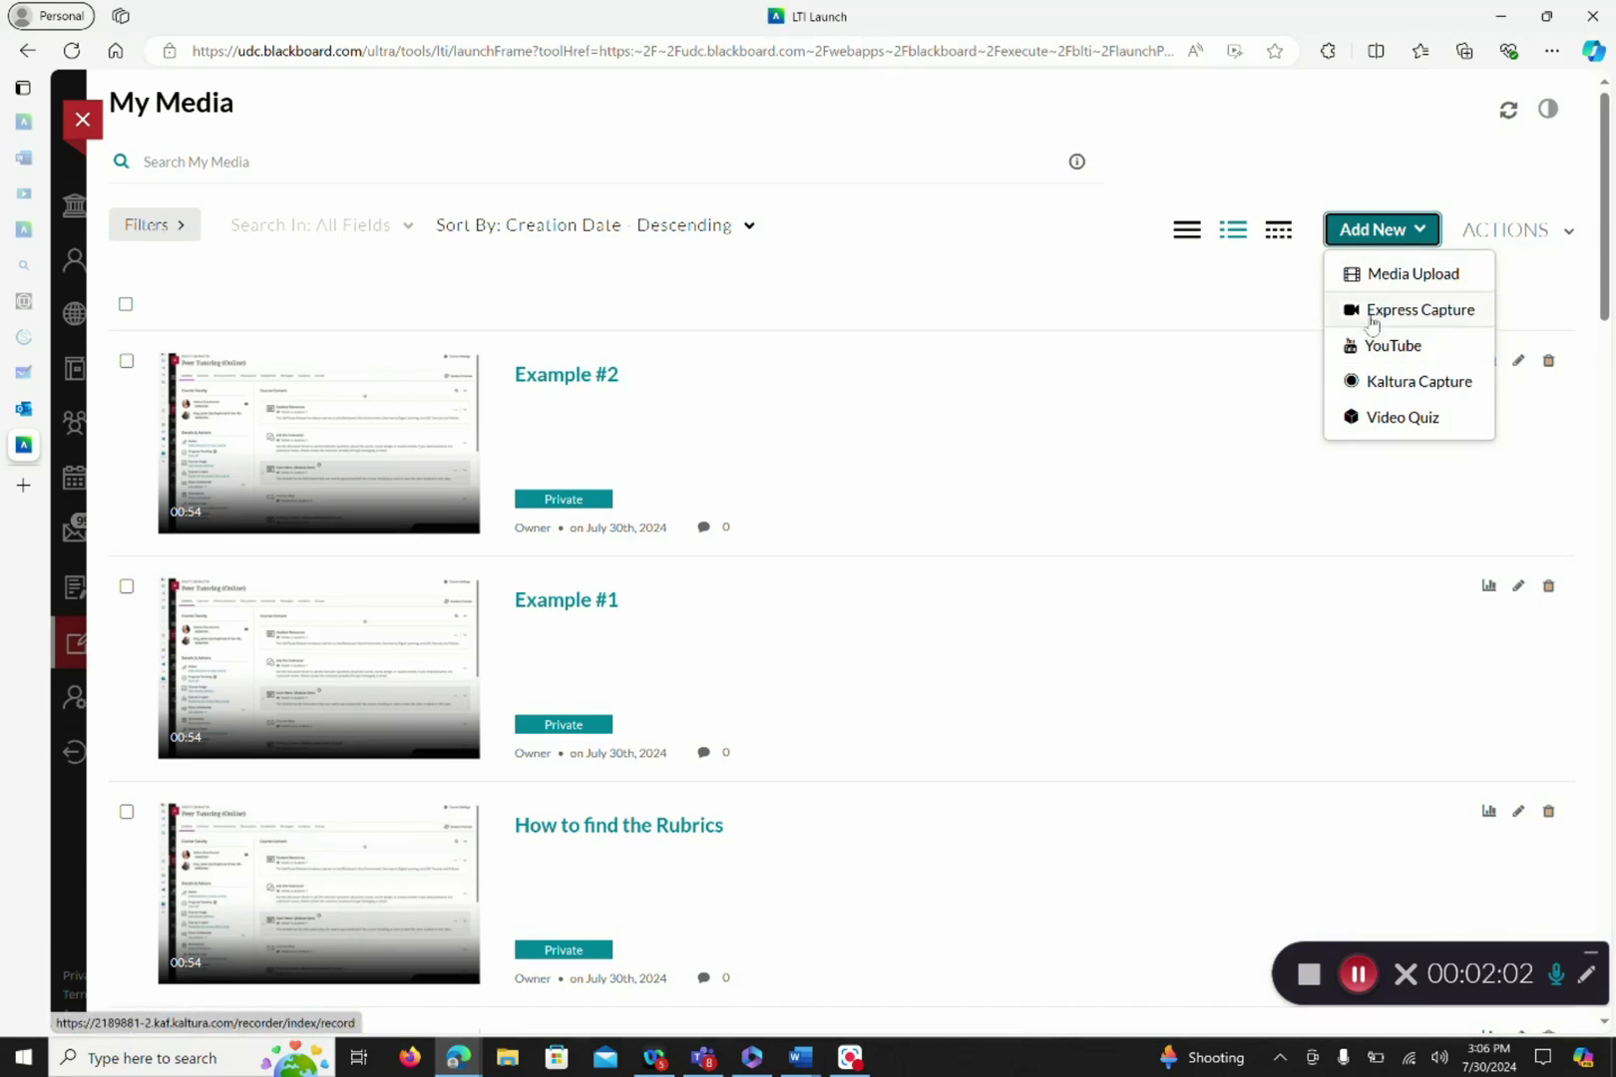
pyautogui.click(1371, 315)
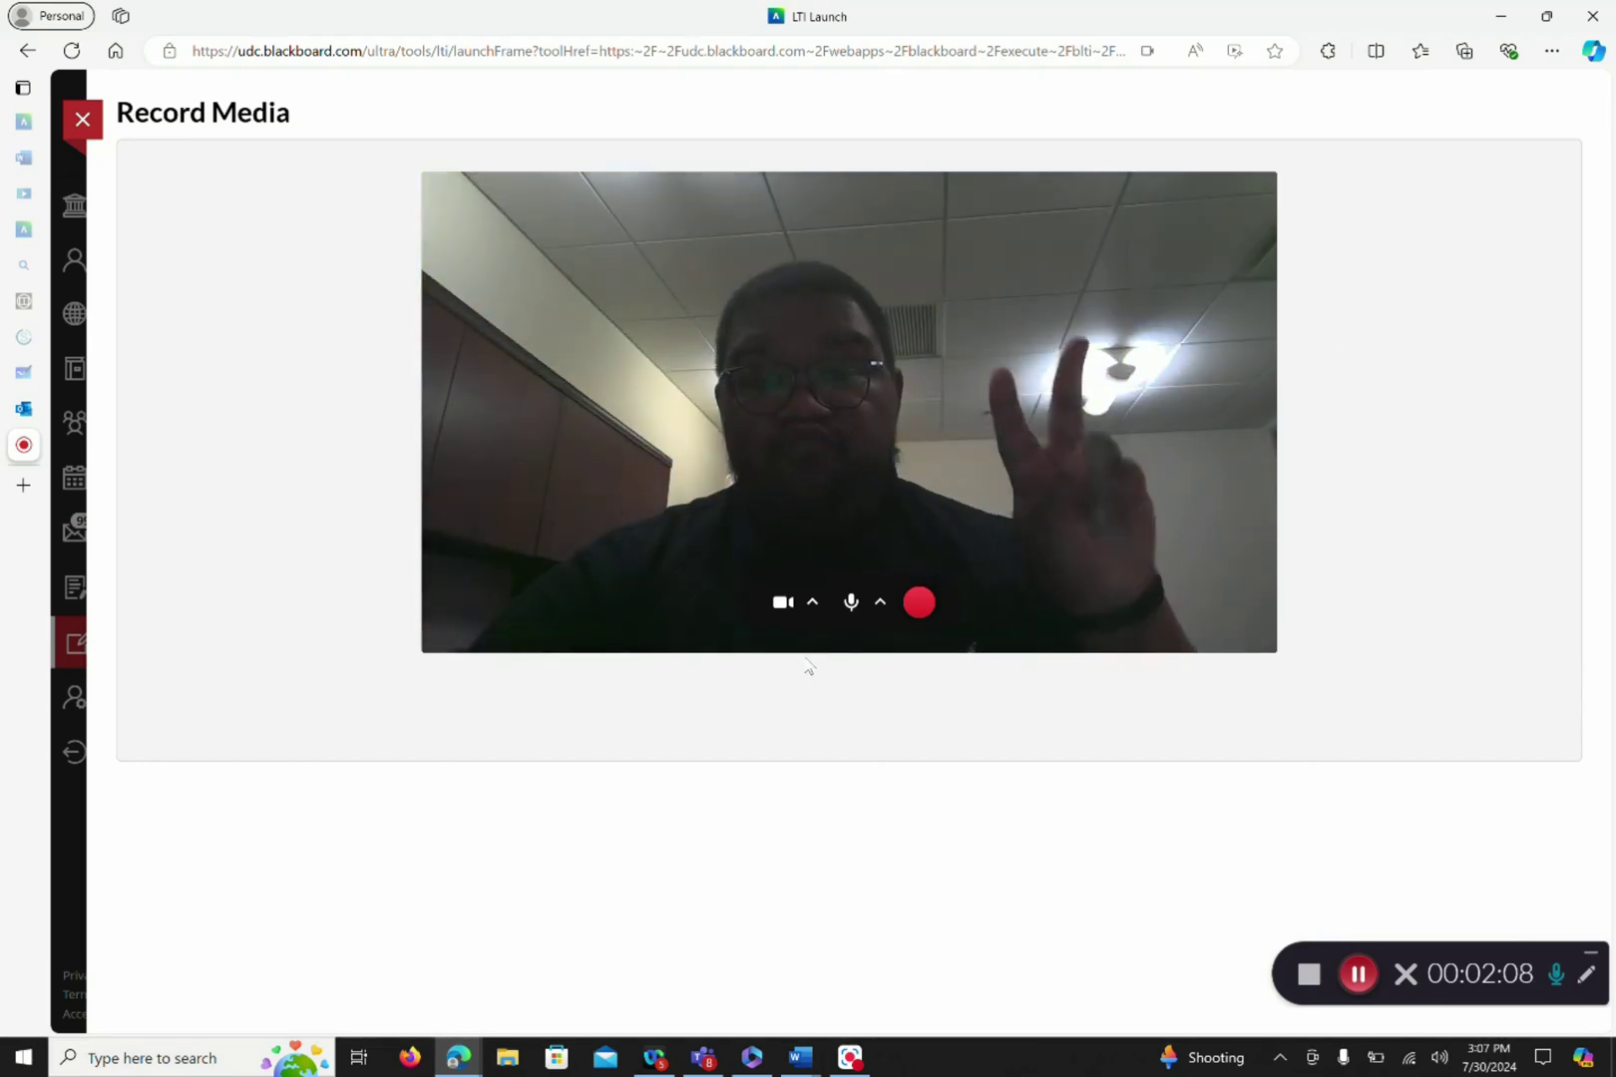
# Turn the camera off and record a roughly five-second audio-only clip
pyautogui.click(801, 609)
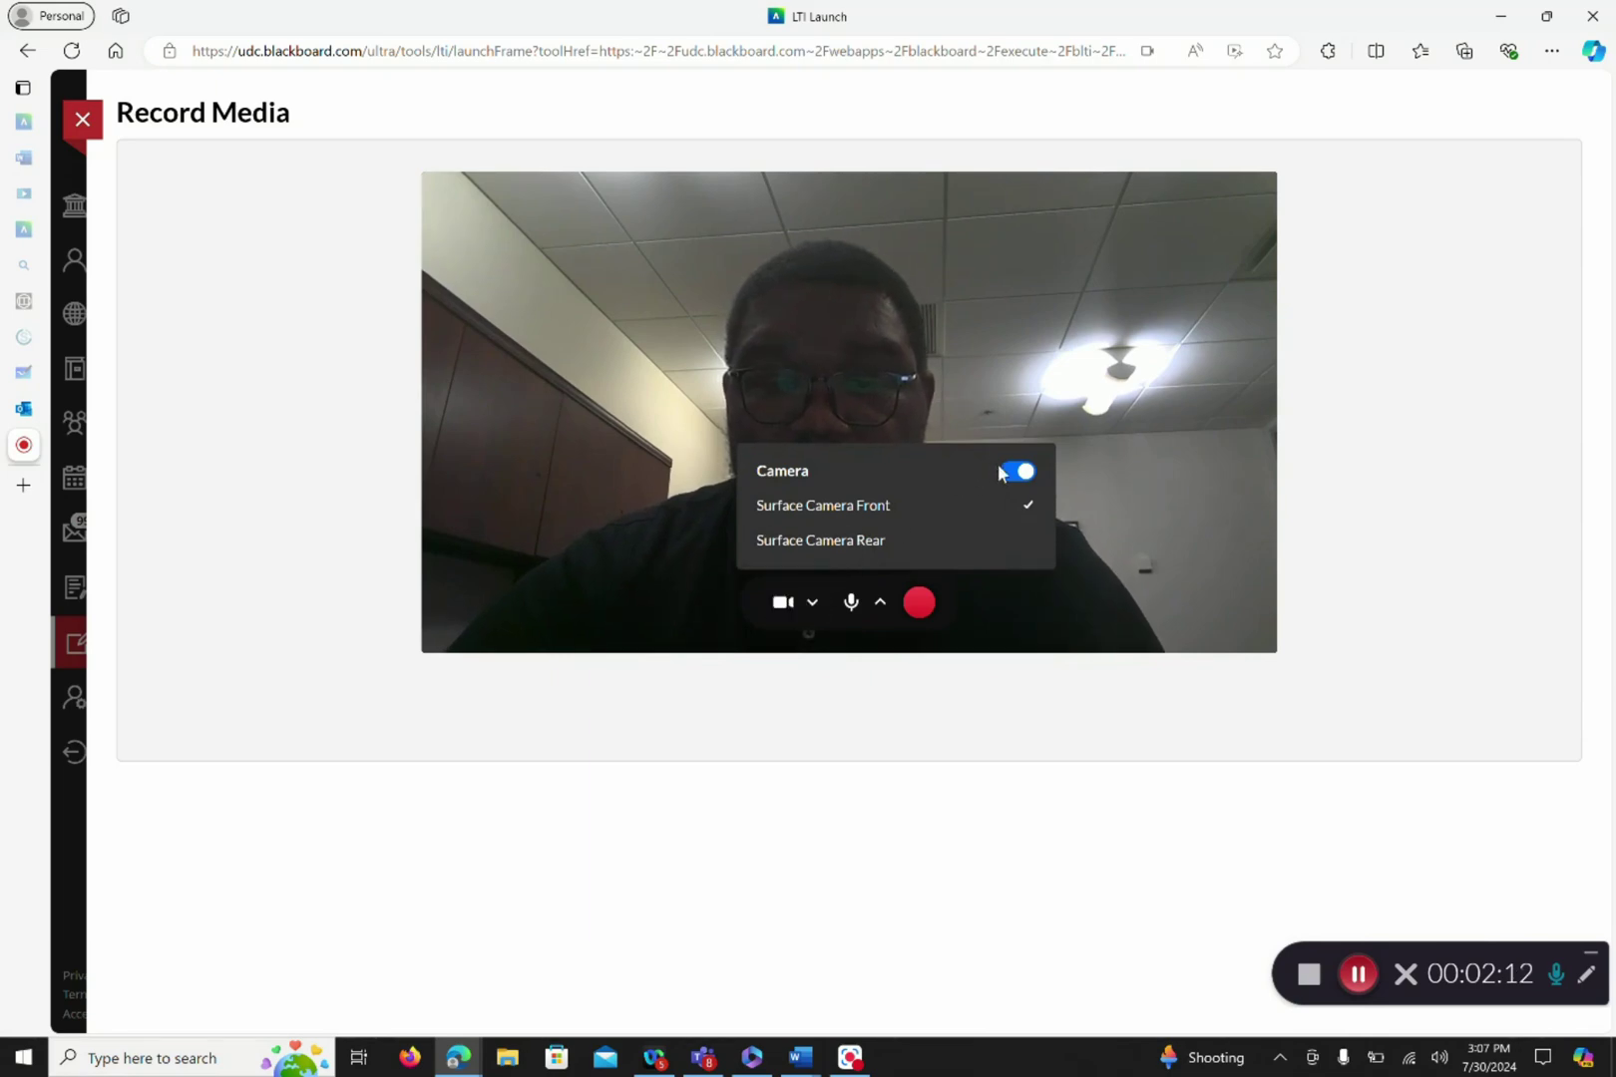
pyautogui.click(1018, 472)
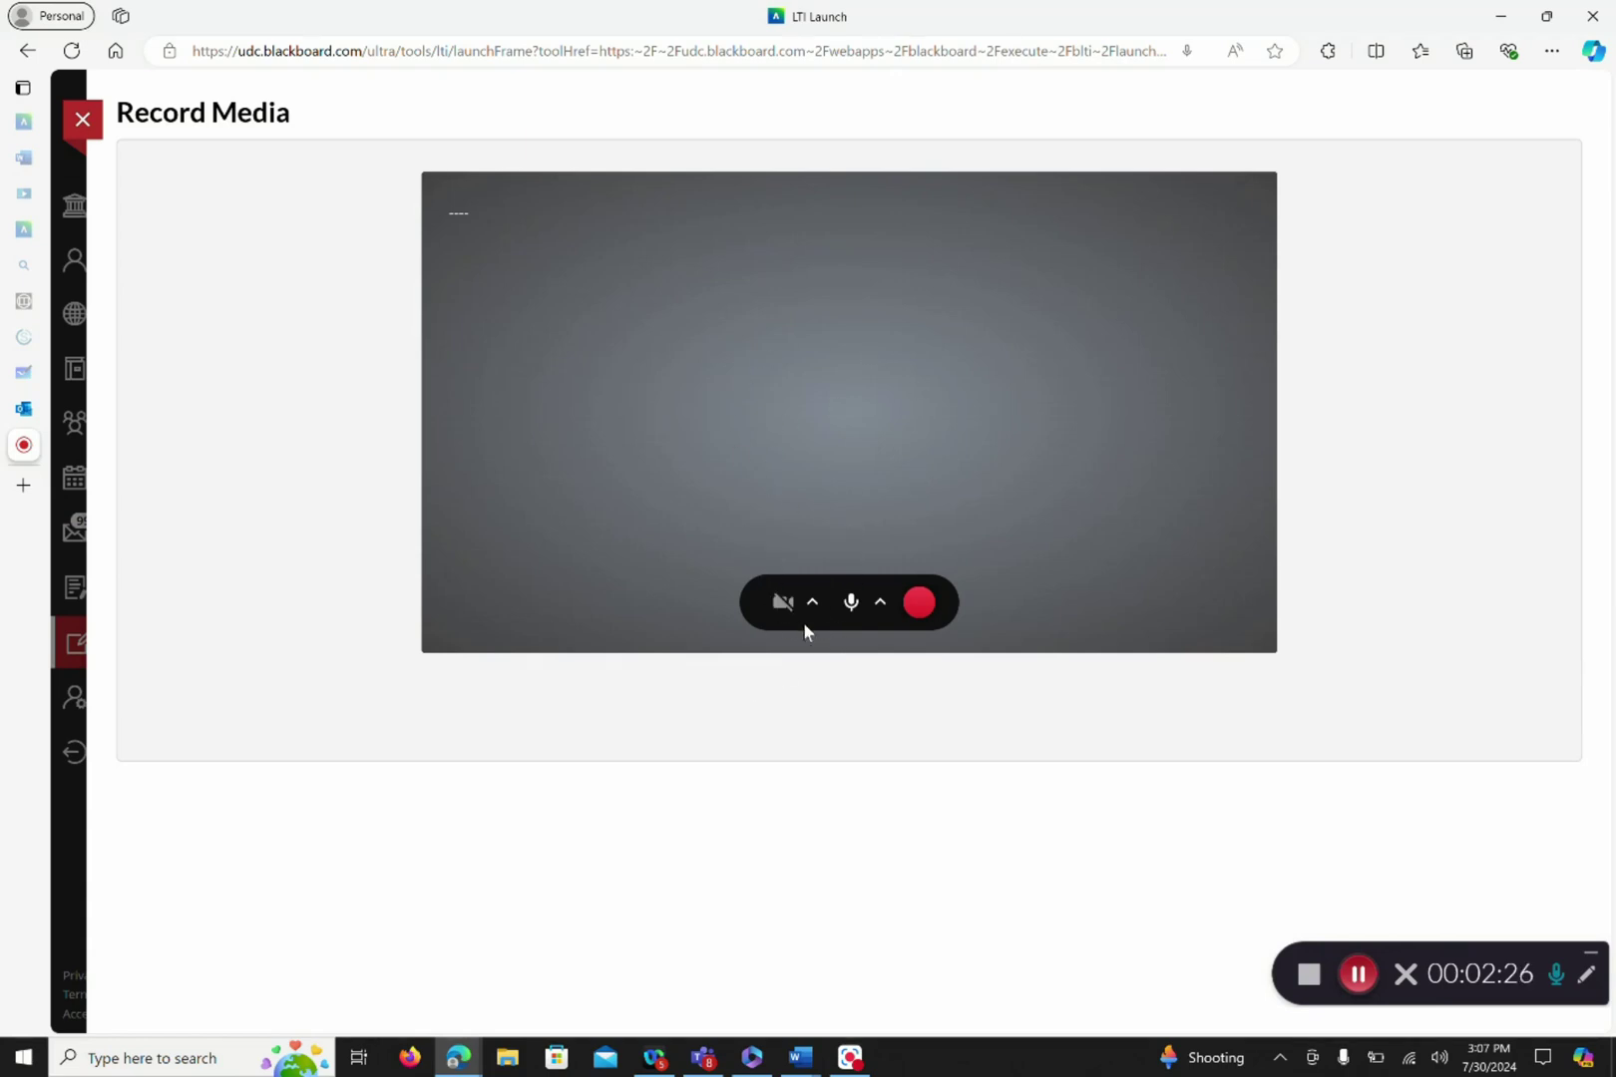
pyautogui.click(920, 607)
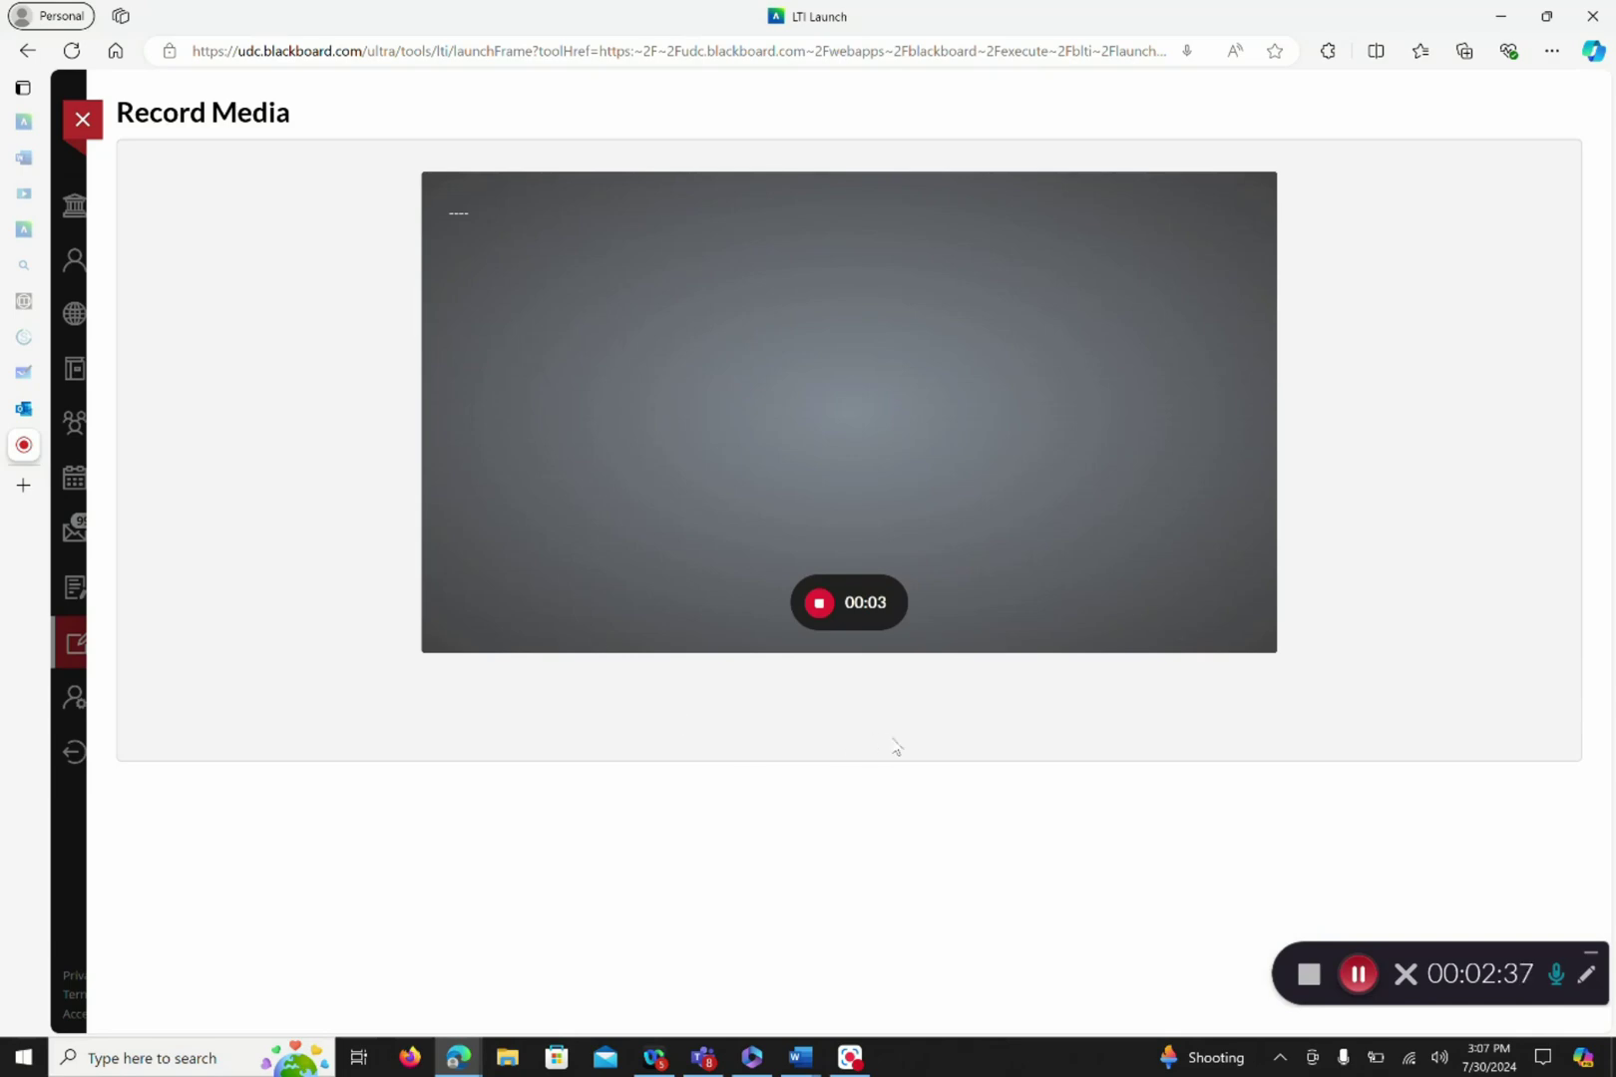
pyautogui.click(818, 604)
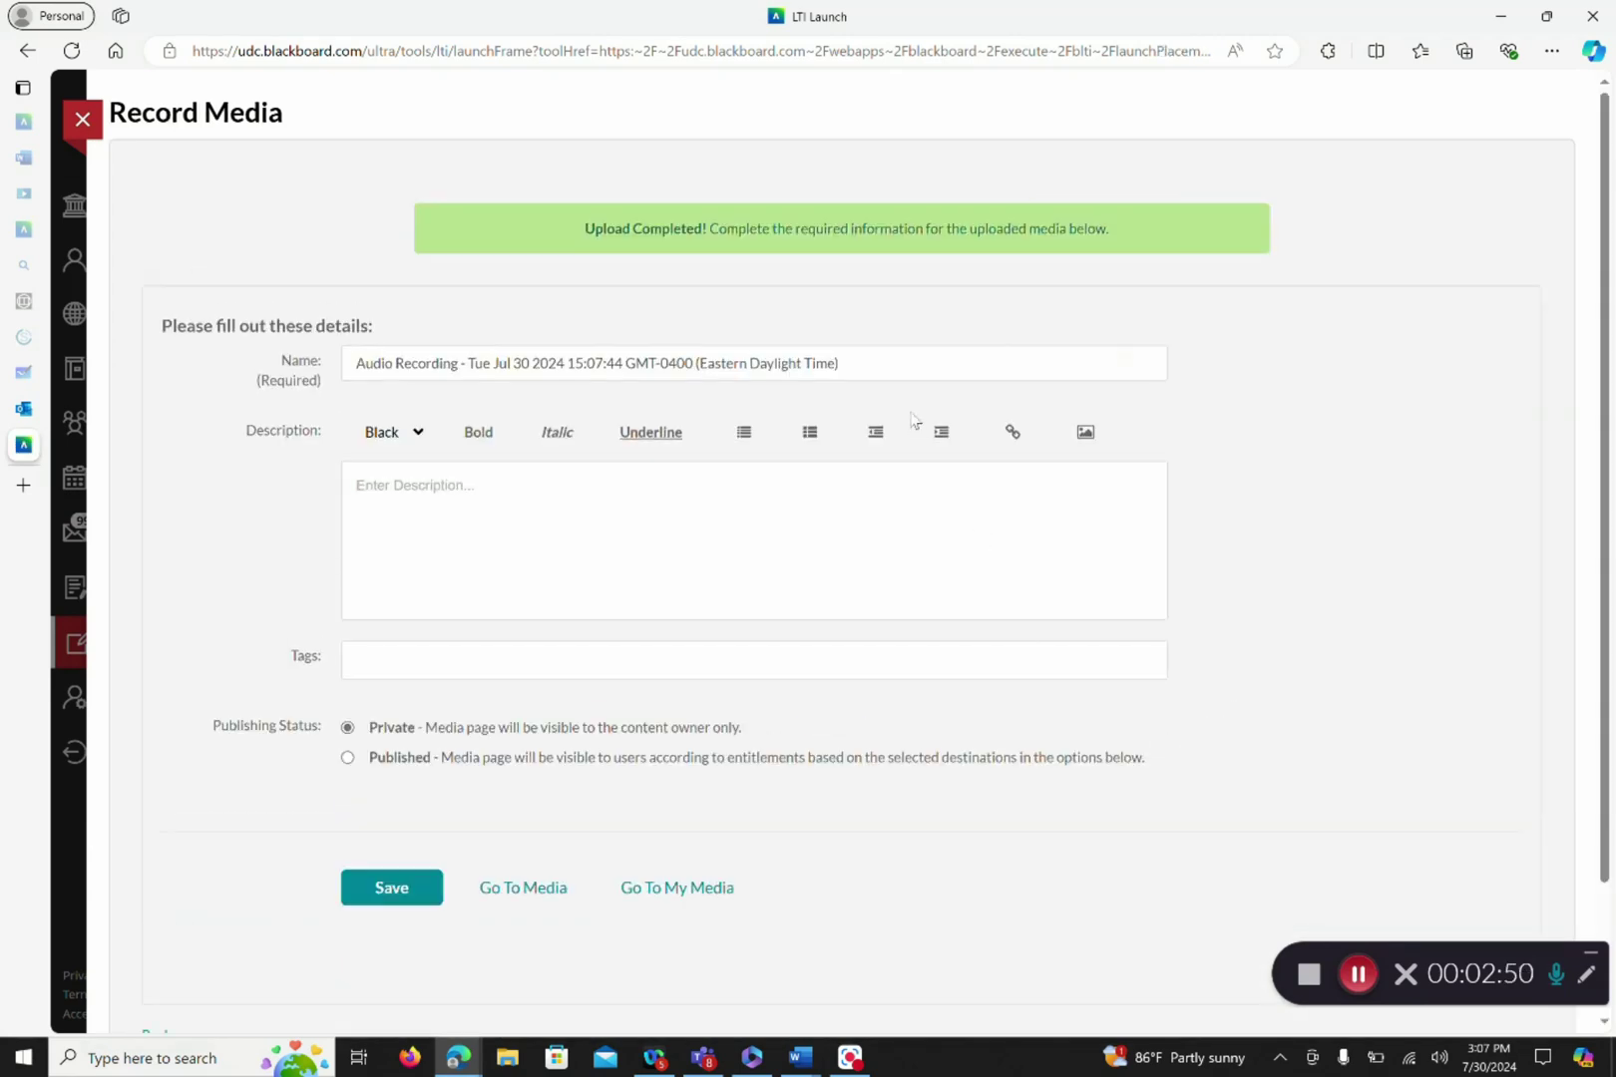
# Rename the recording to 'Example #4', save it, and go back to My Media
pyautogui.moveTo(871, 362); pyautogui.dragTo(335, 367)
pyautogui.press('BackSpace')
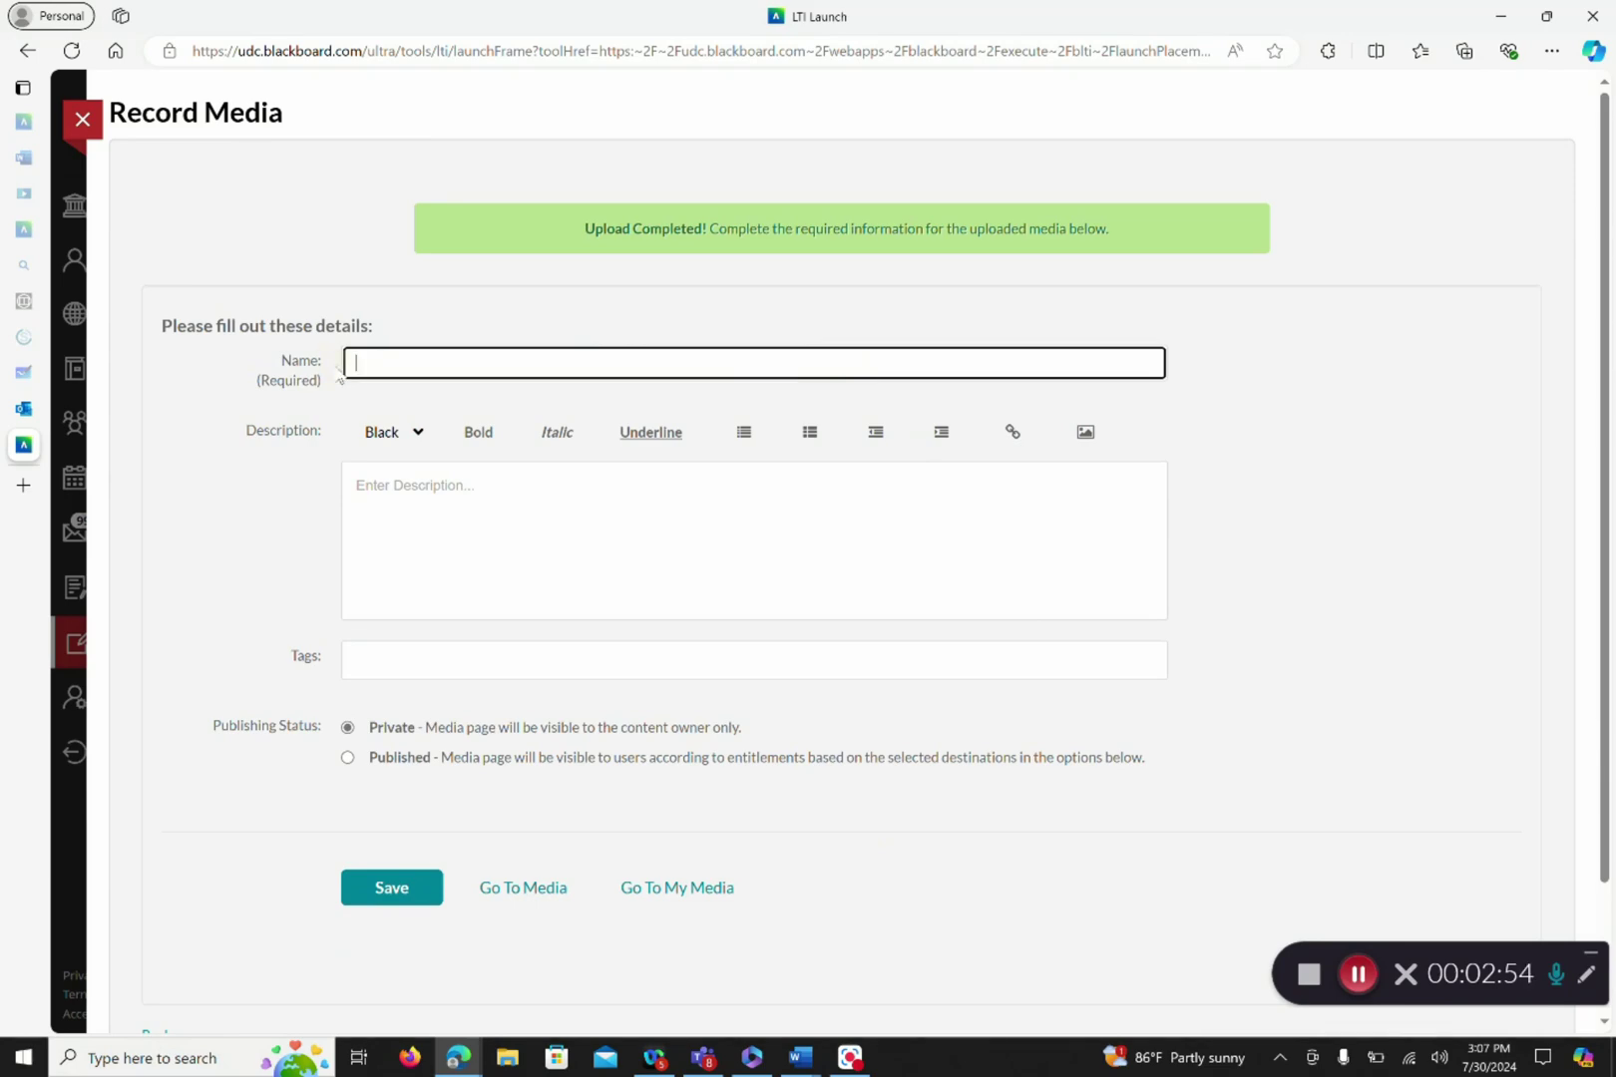
pyautogui.write('Exampl')
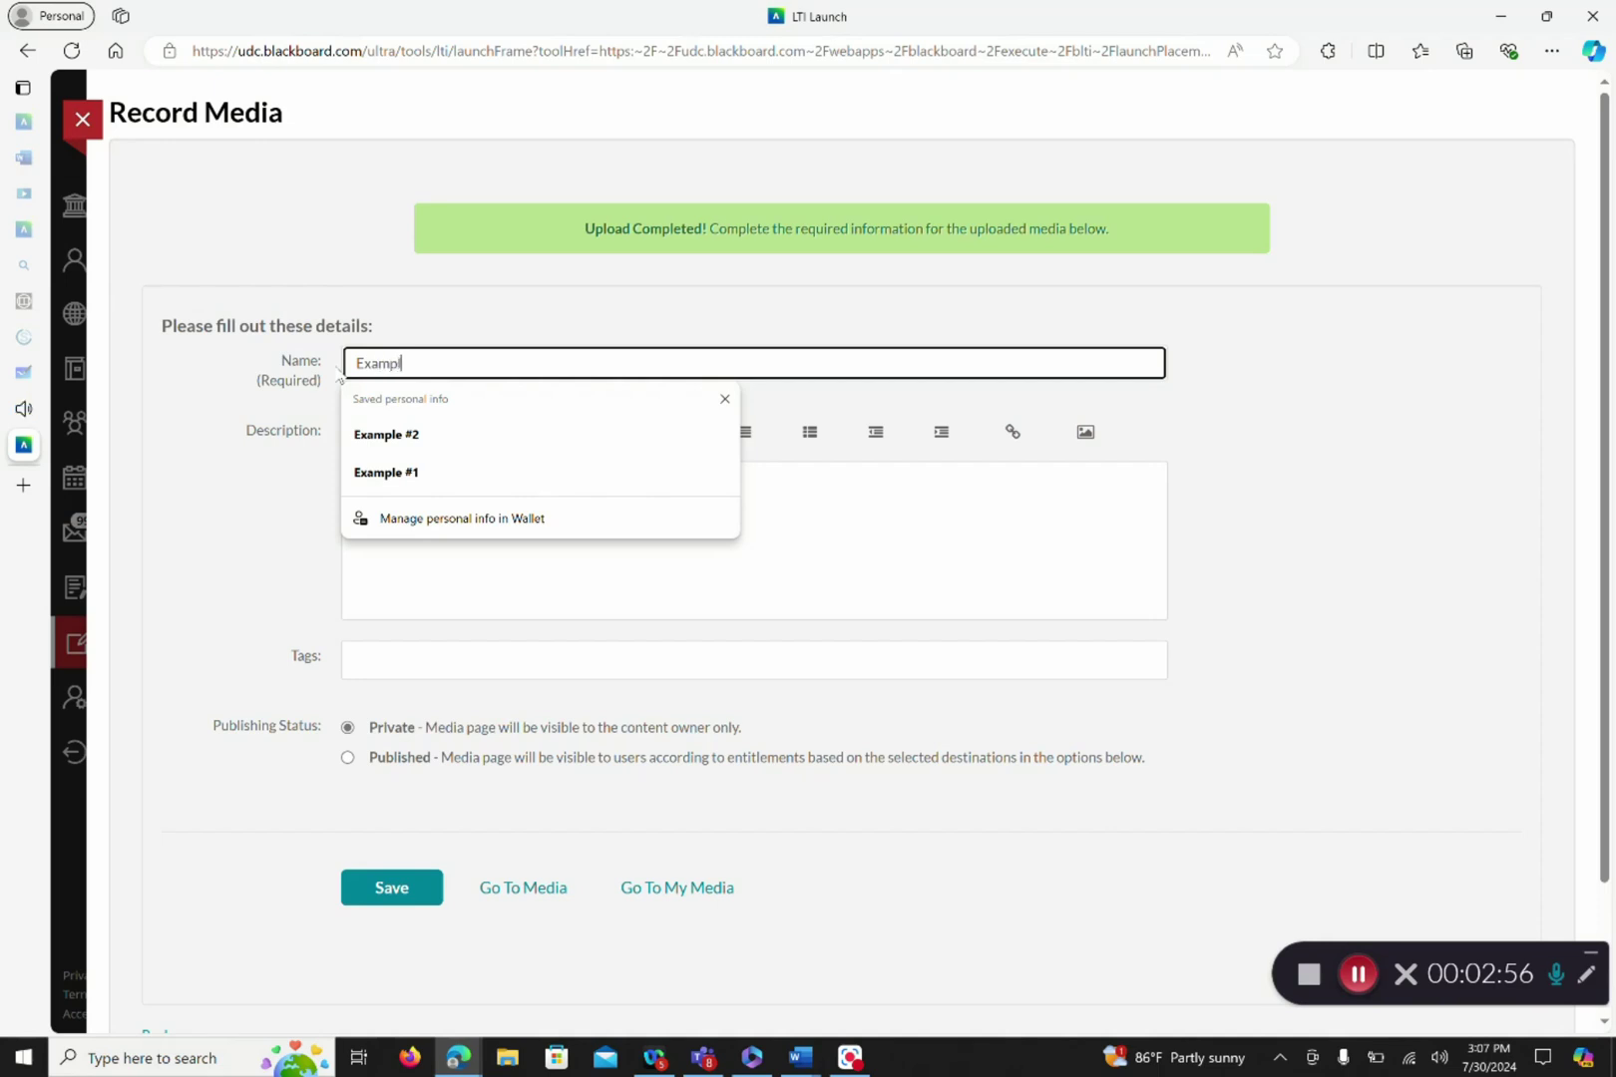
pyautogui.write('e #4')
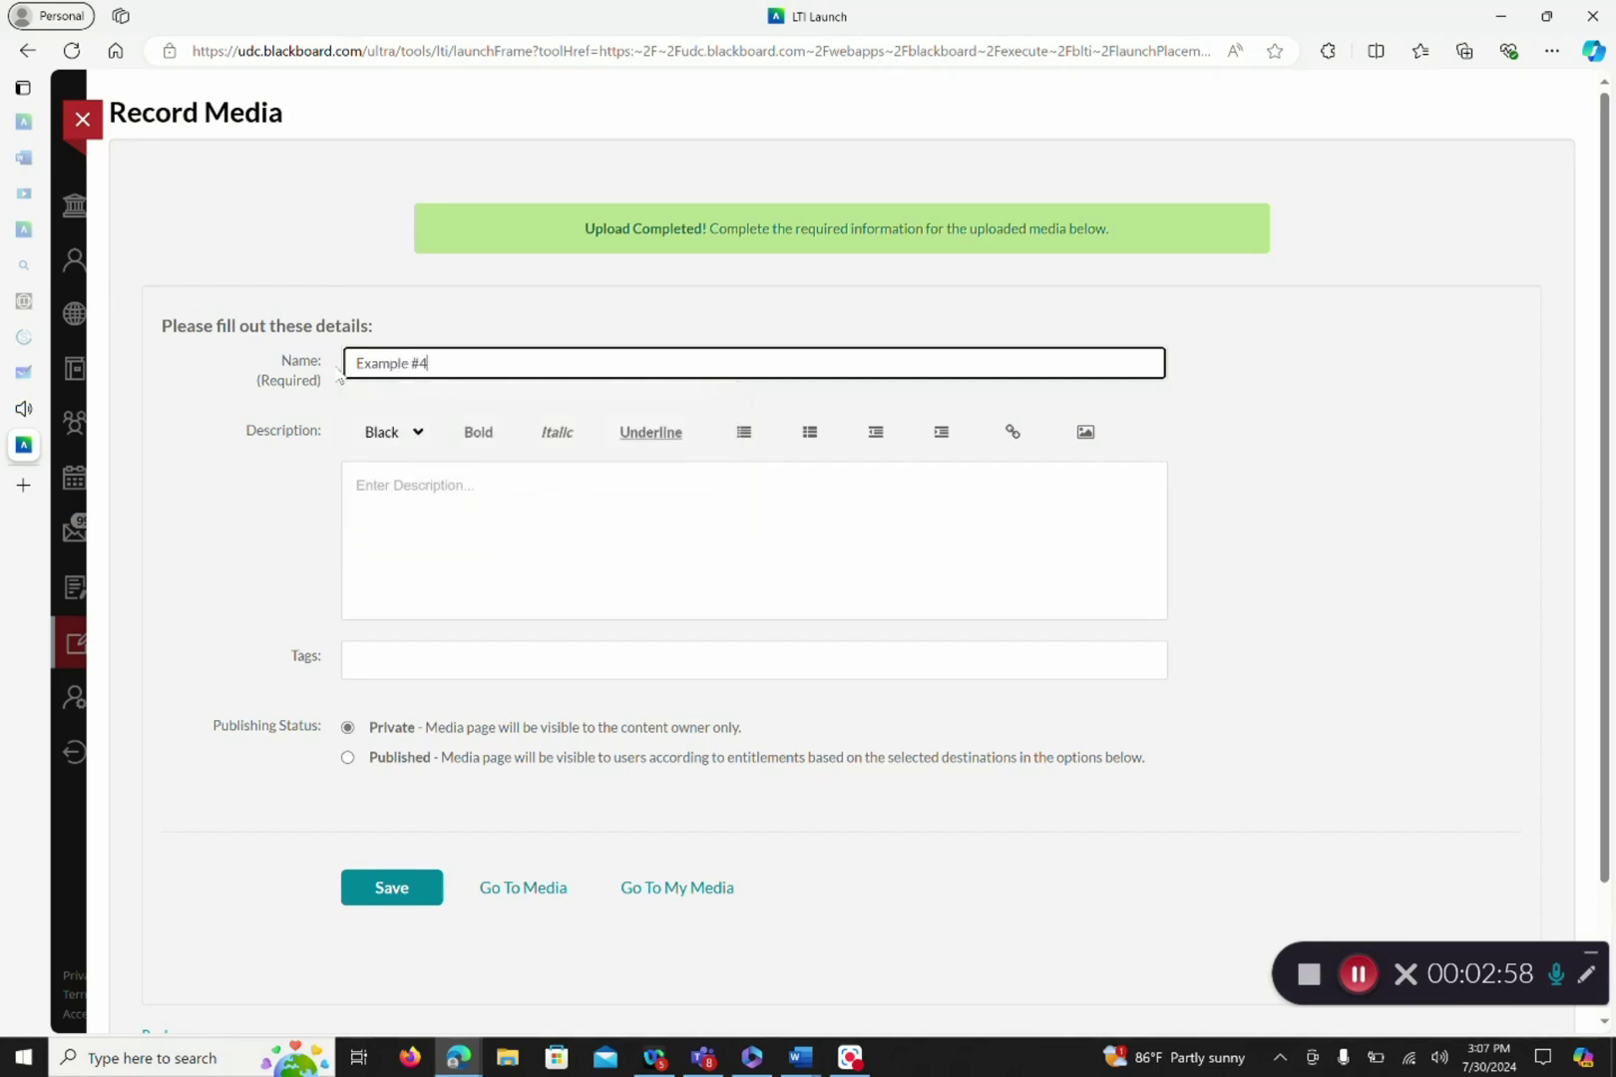
pyautogui.click(367, 888)
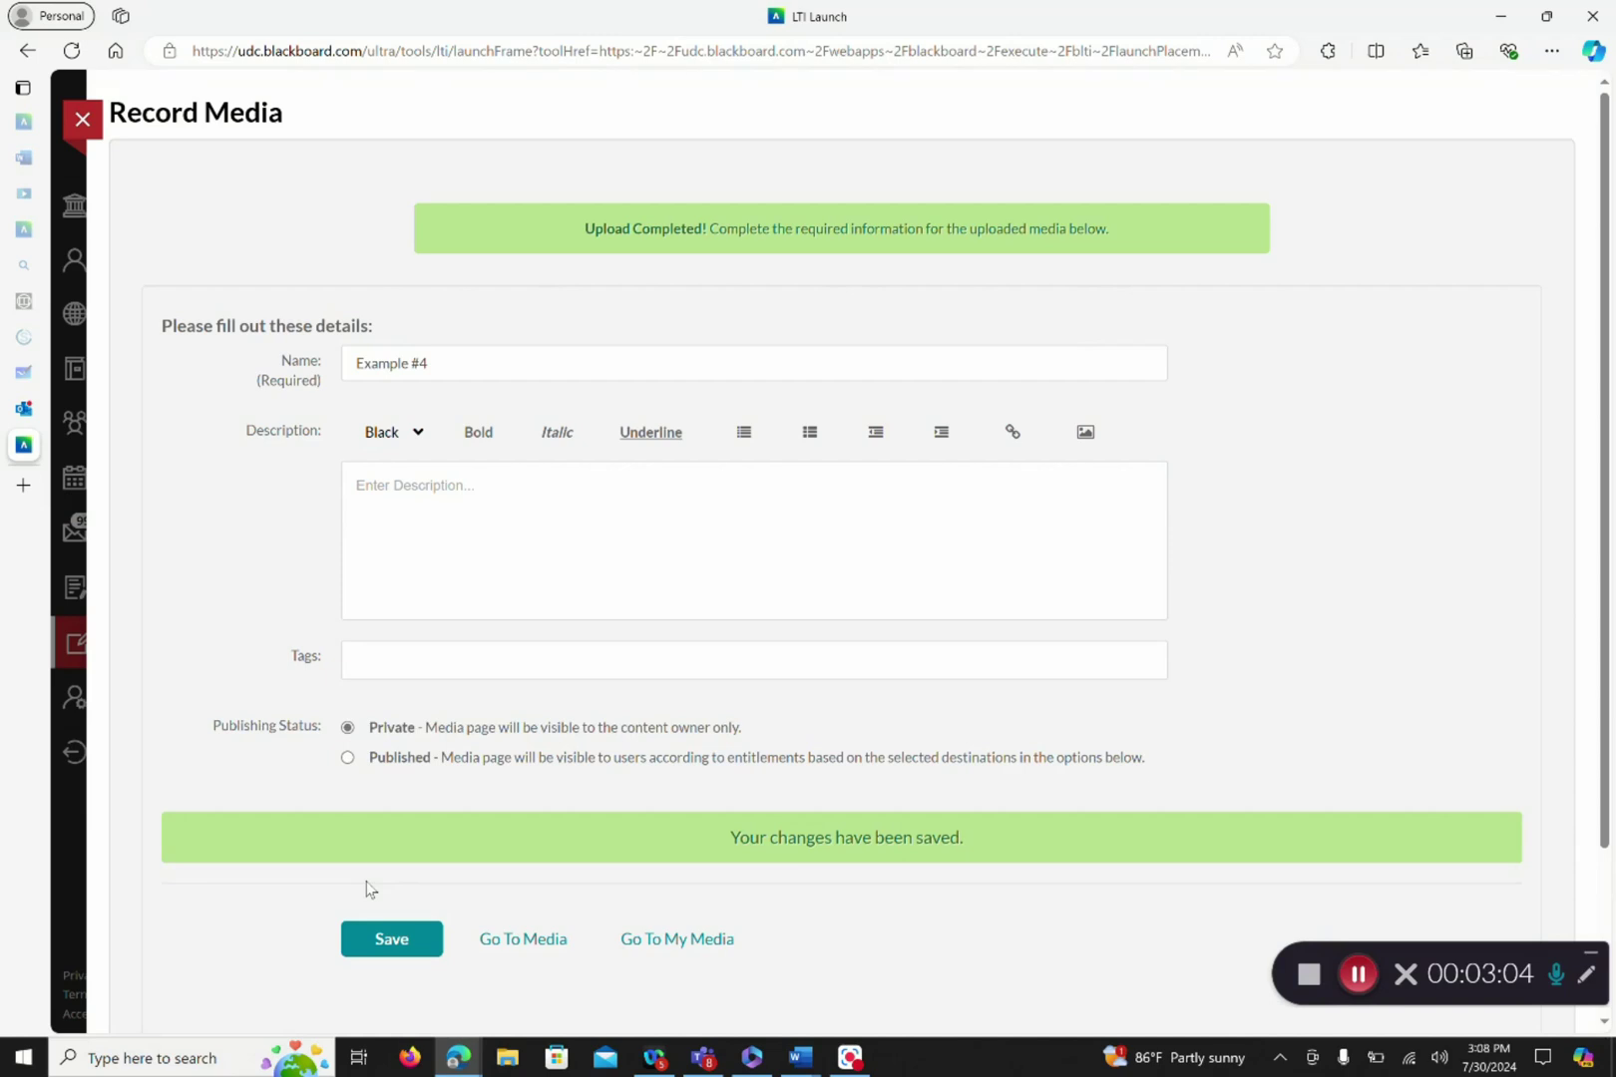
pyautogui.click(664, 953)
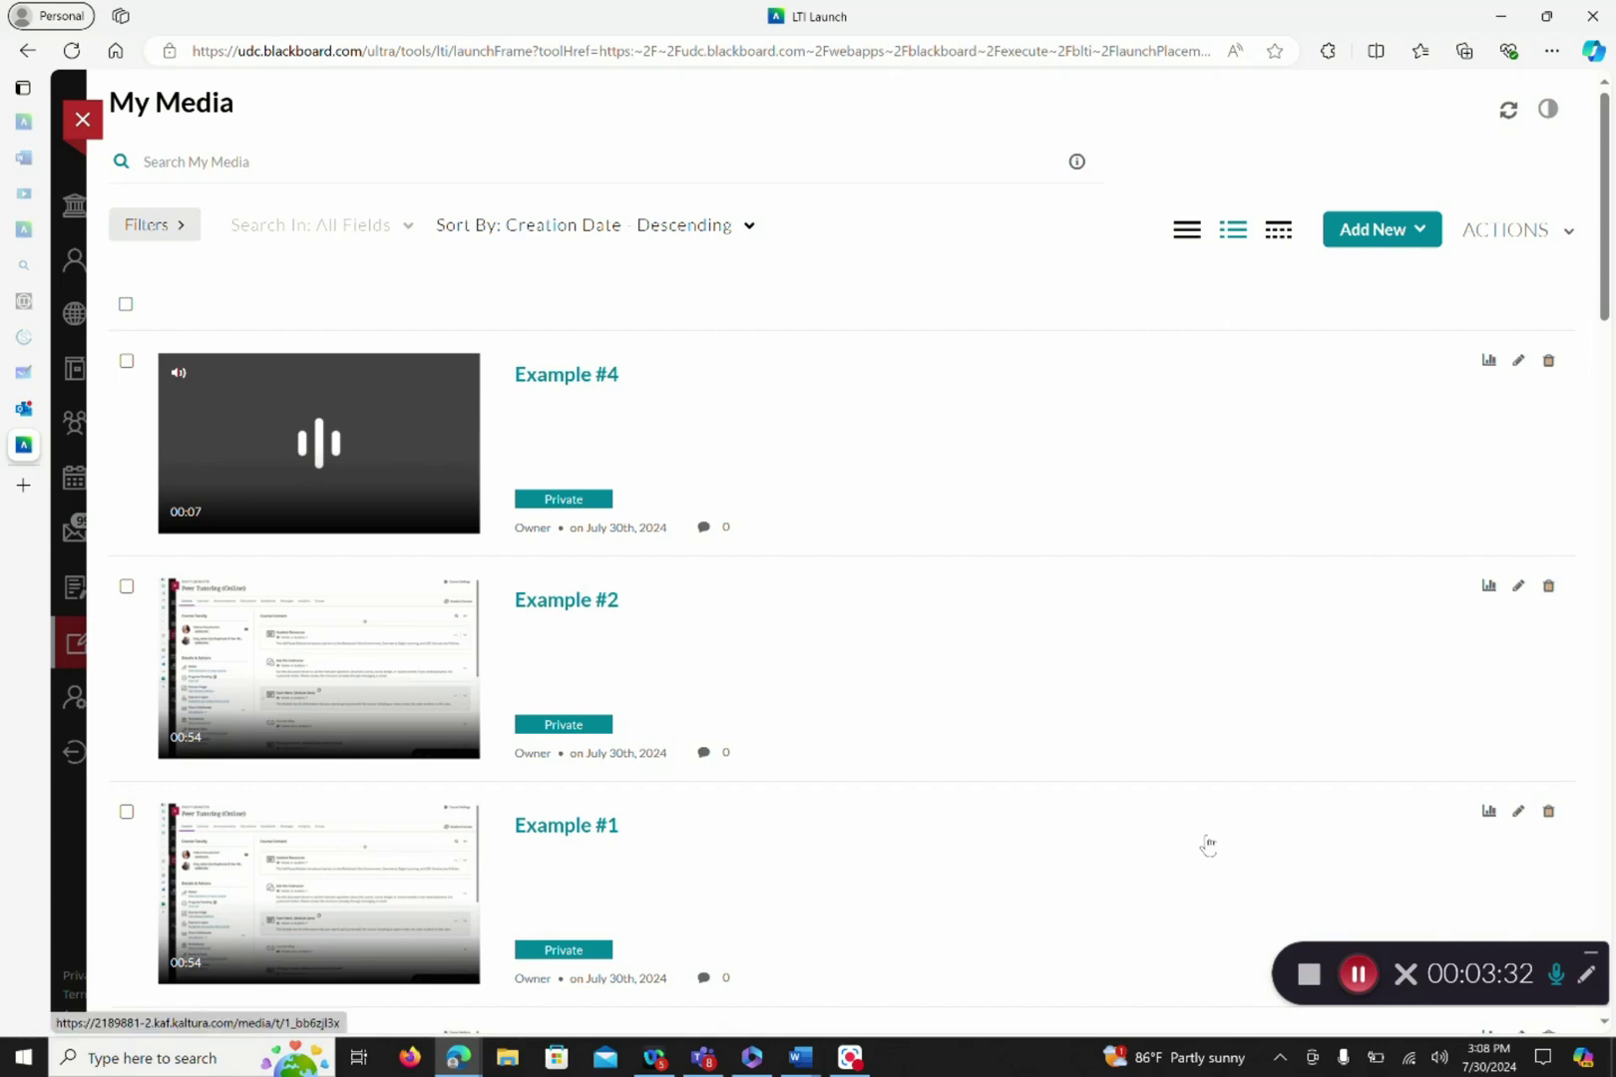
# Open the Create Item panel from the + below Week One in ULTRA_SANDBOX content
pyautogui.click(1358, 974)
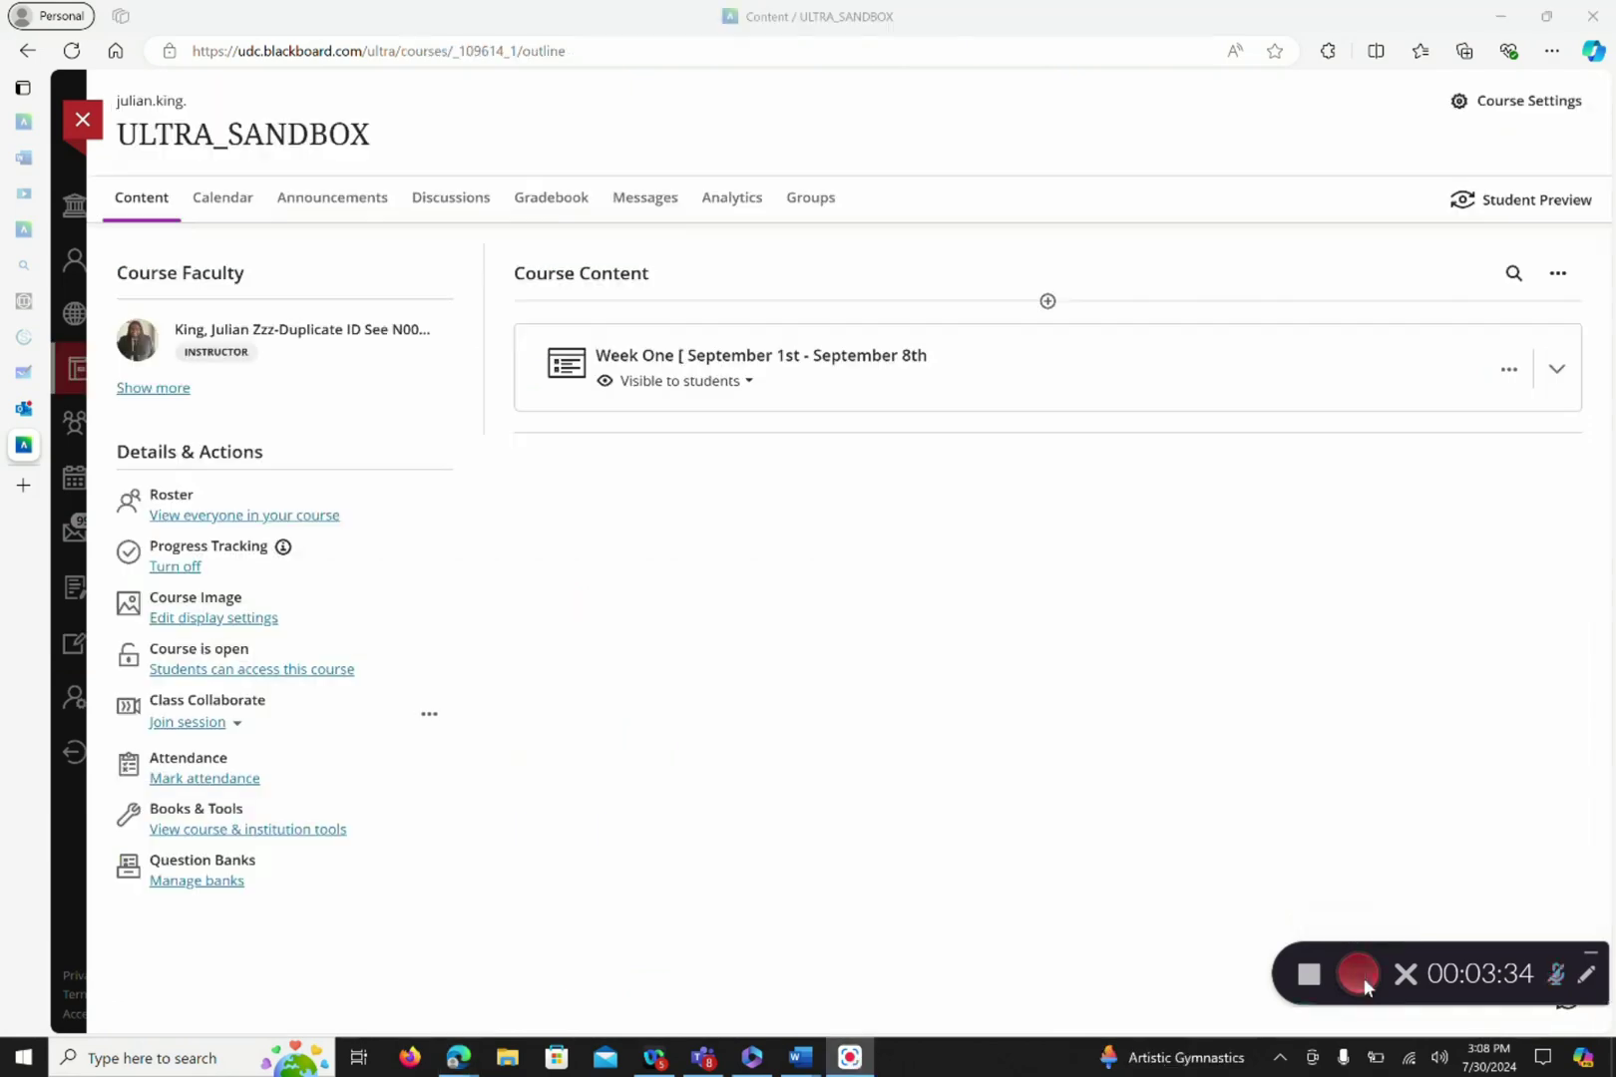
pyautogui.click(1364, 977)
pyautogui.moveTo(1044, 436)
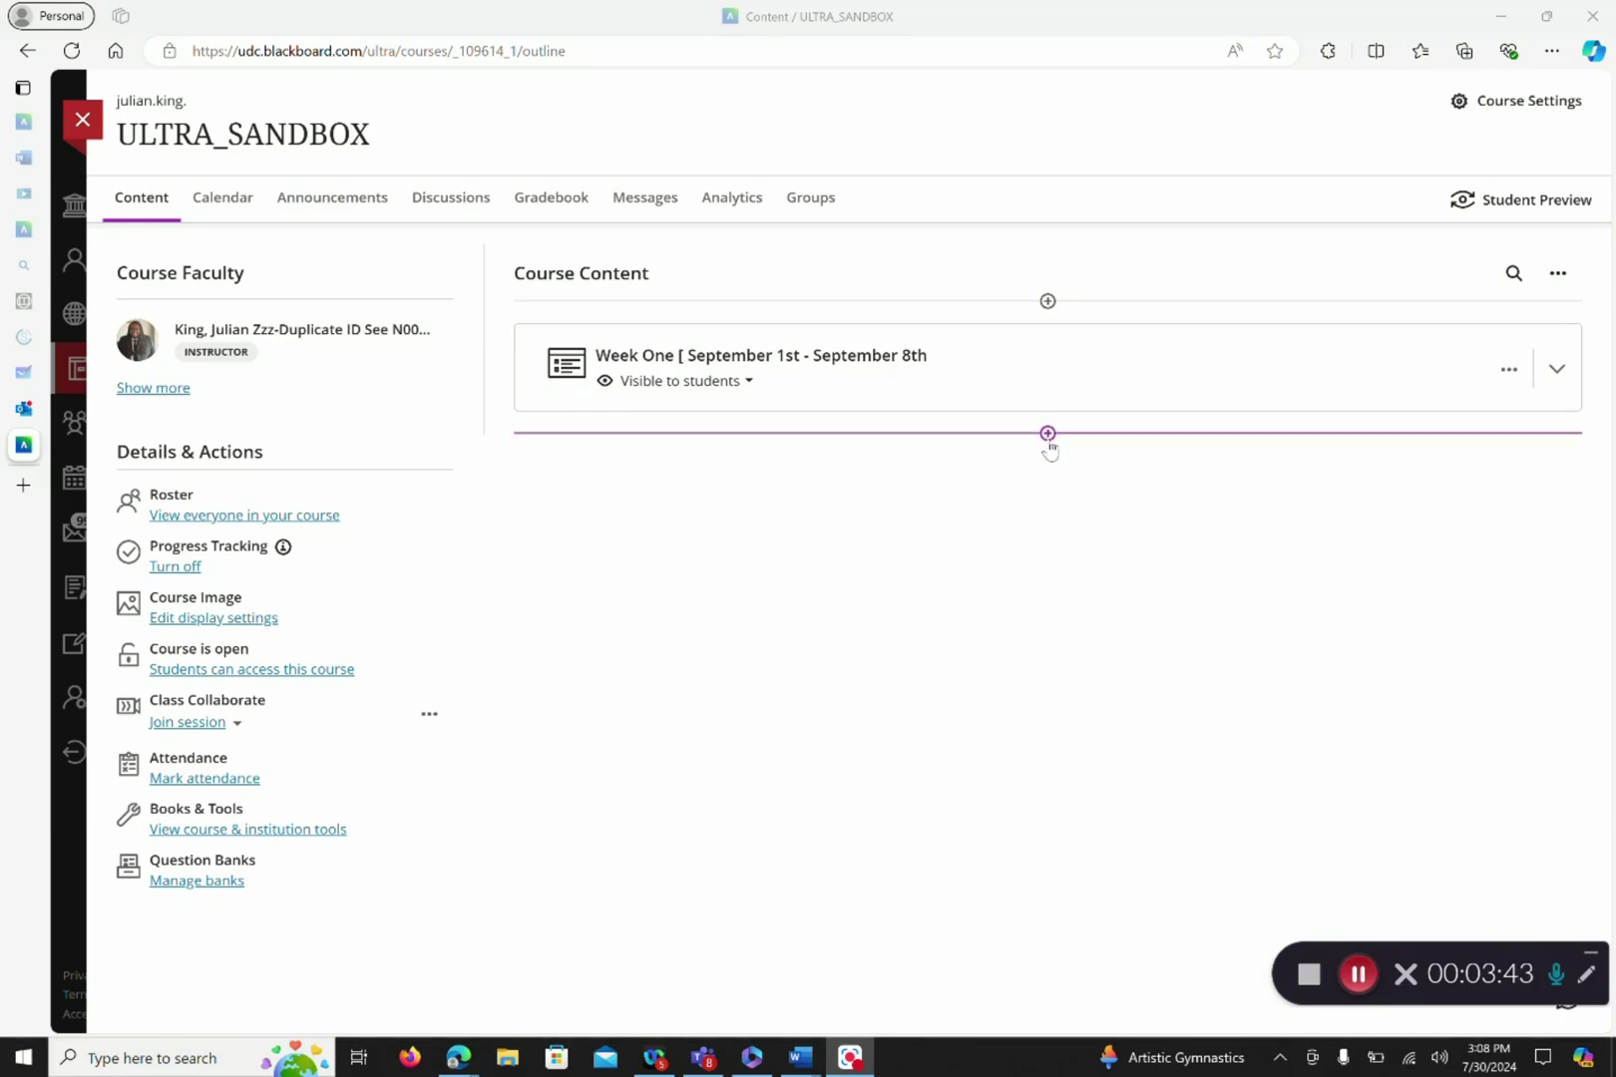
pyautogui.click(1047, 435)
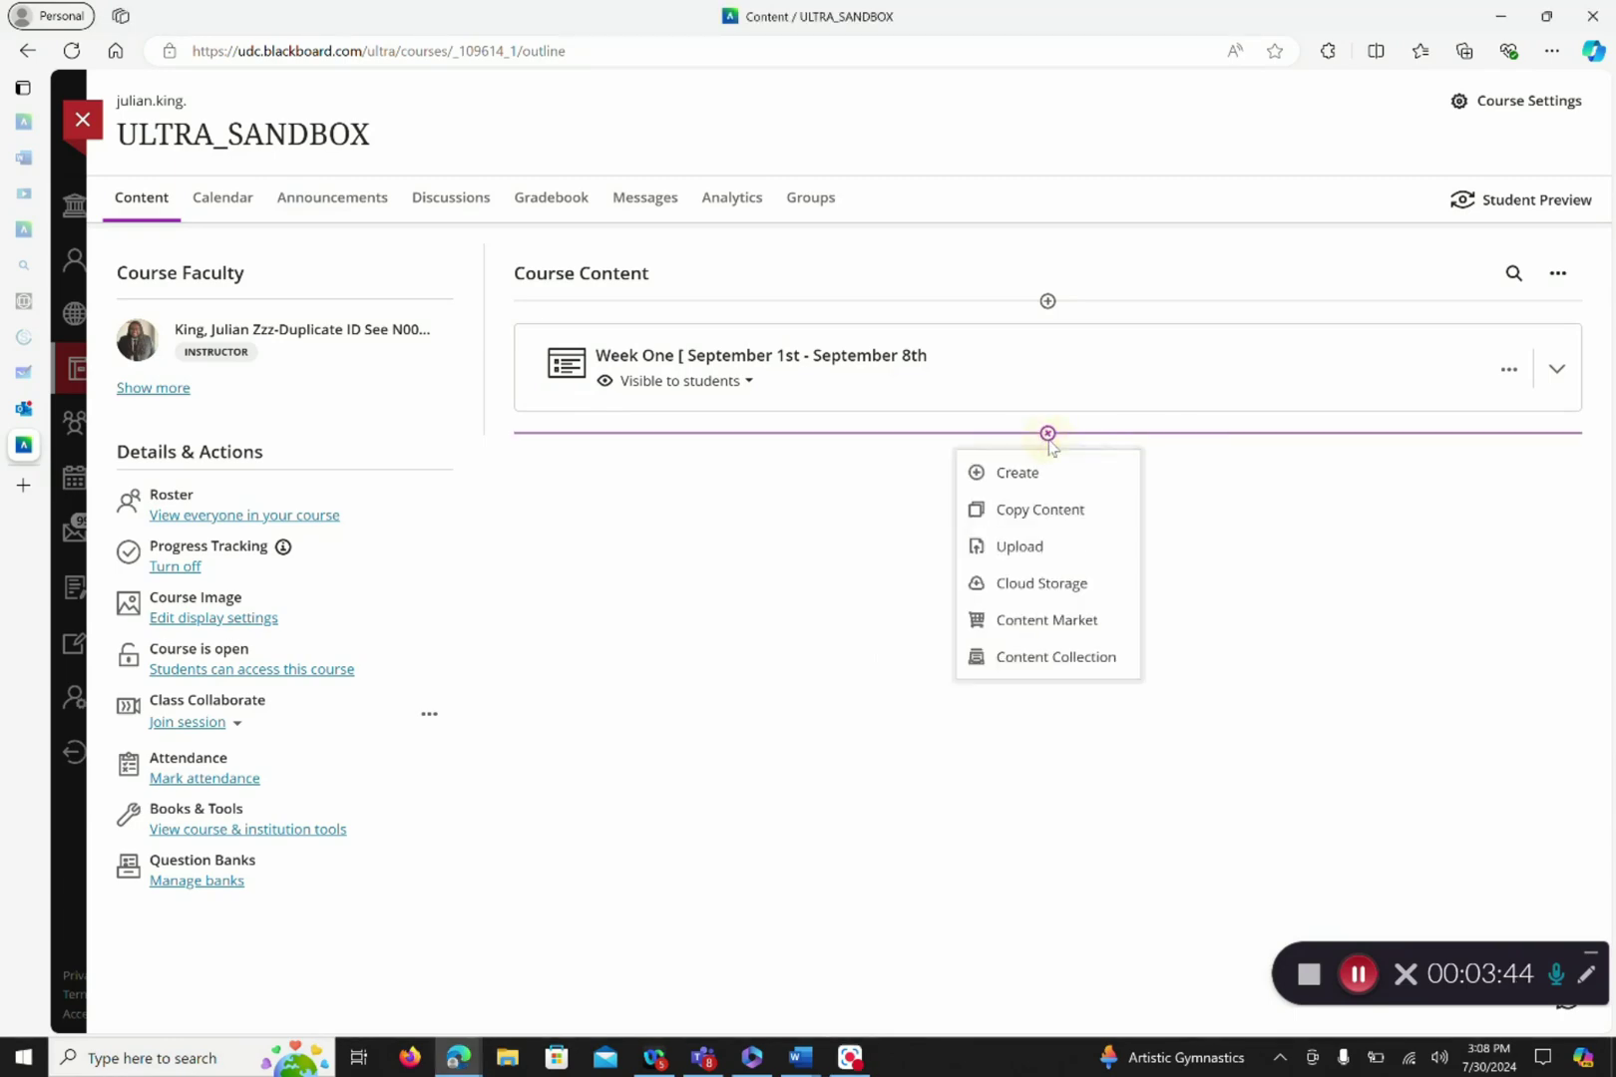
pyautogui.click(1030, 474)
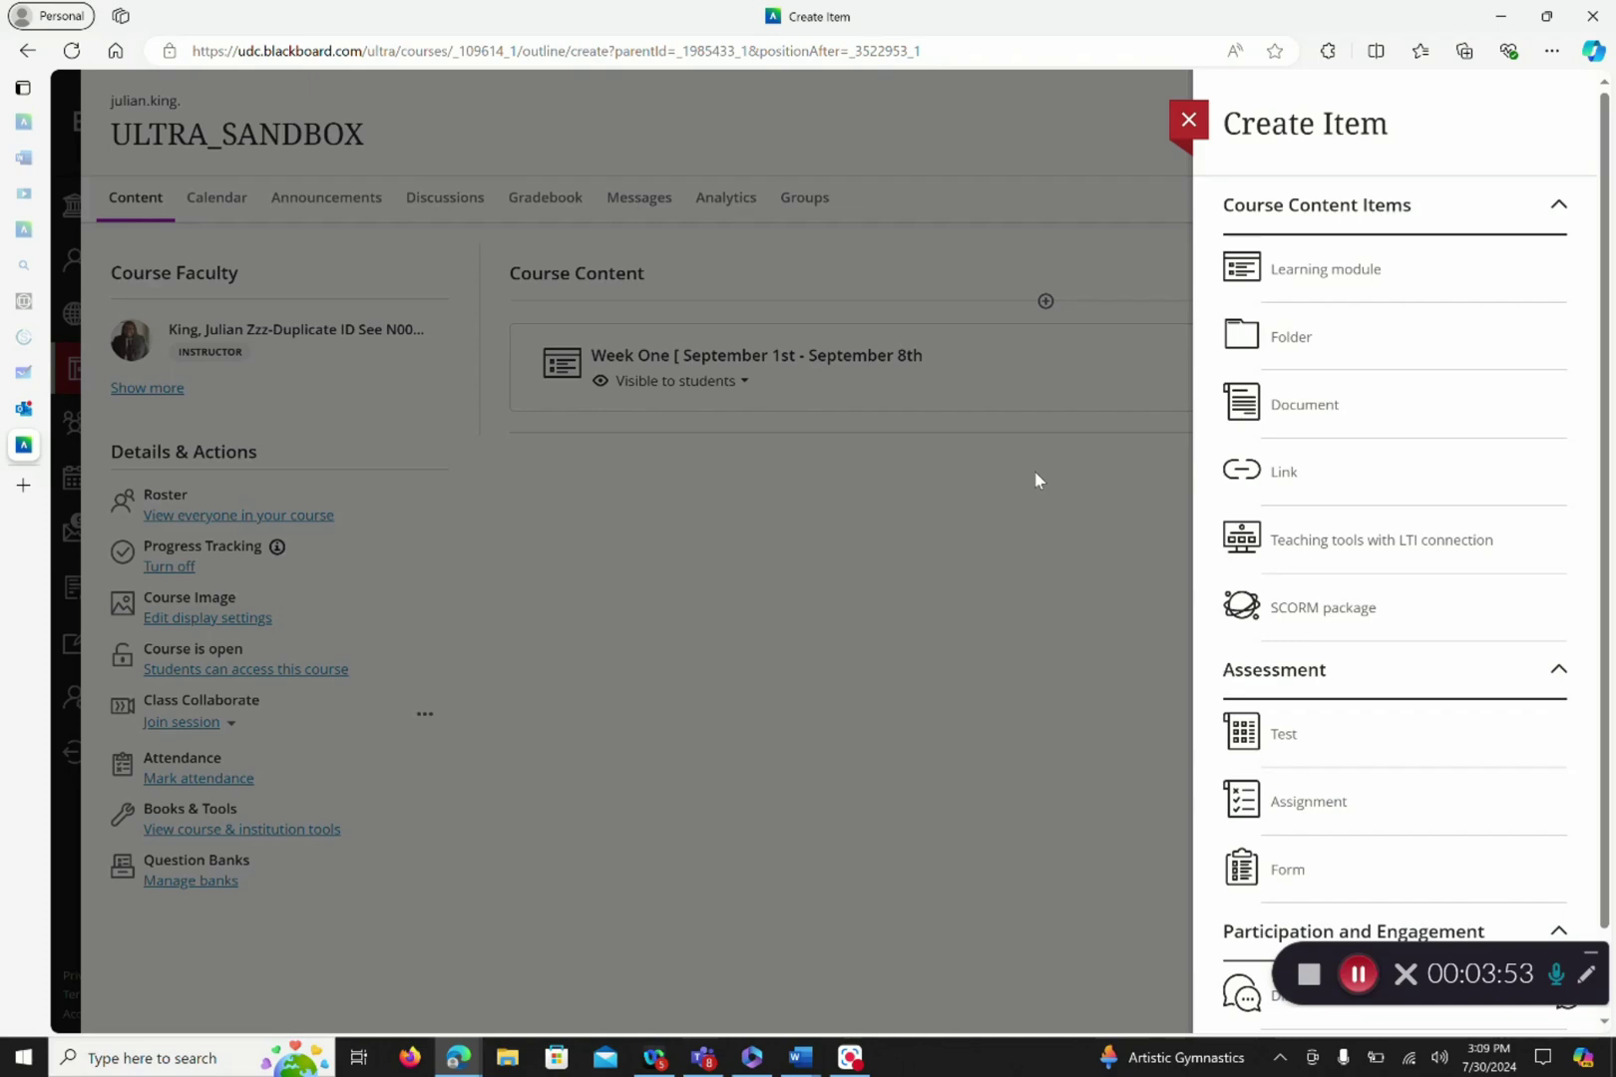
# Create a document titled 'Example #1' and start an empty content block
pyautogui.click(1298, 406)
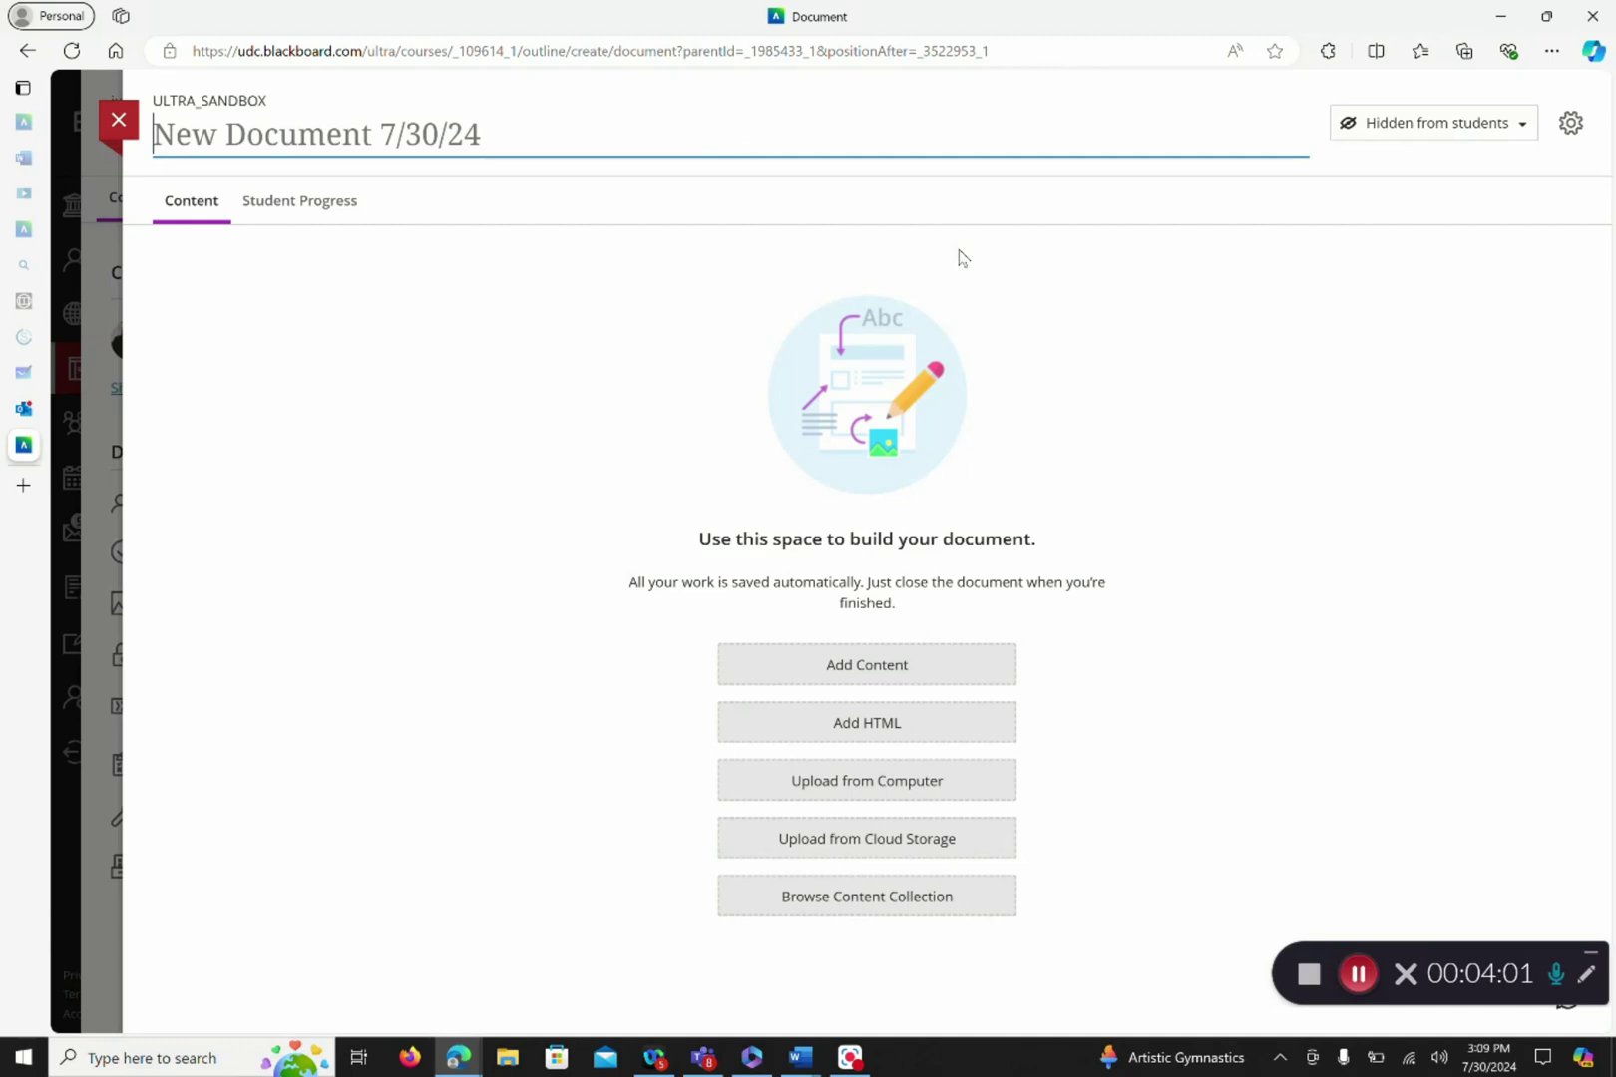
pyautogui.write('Exam')
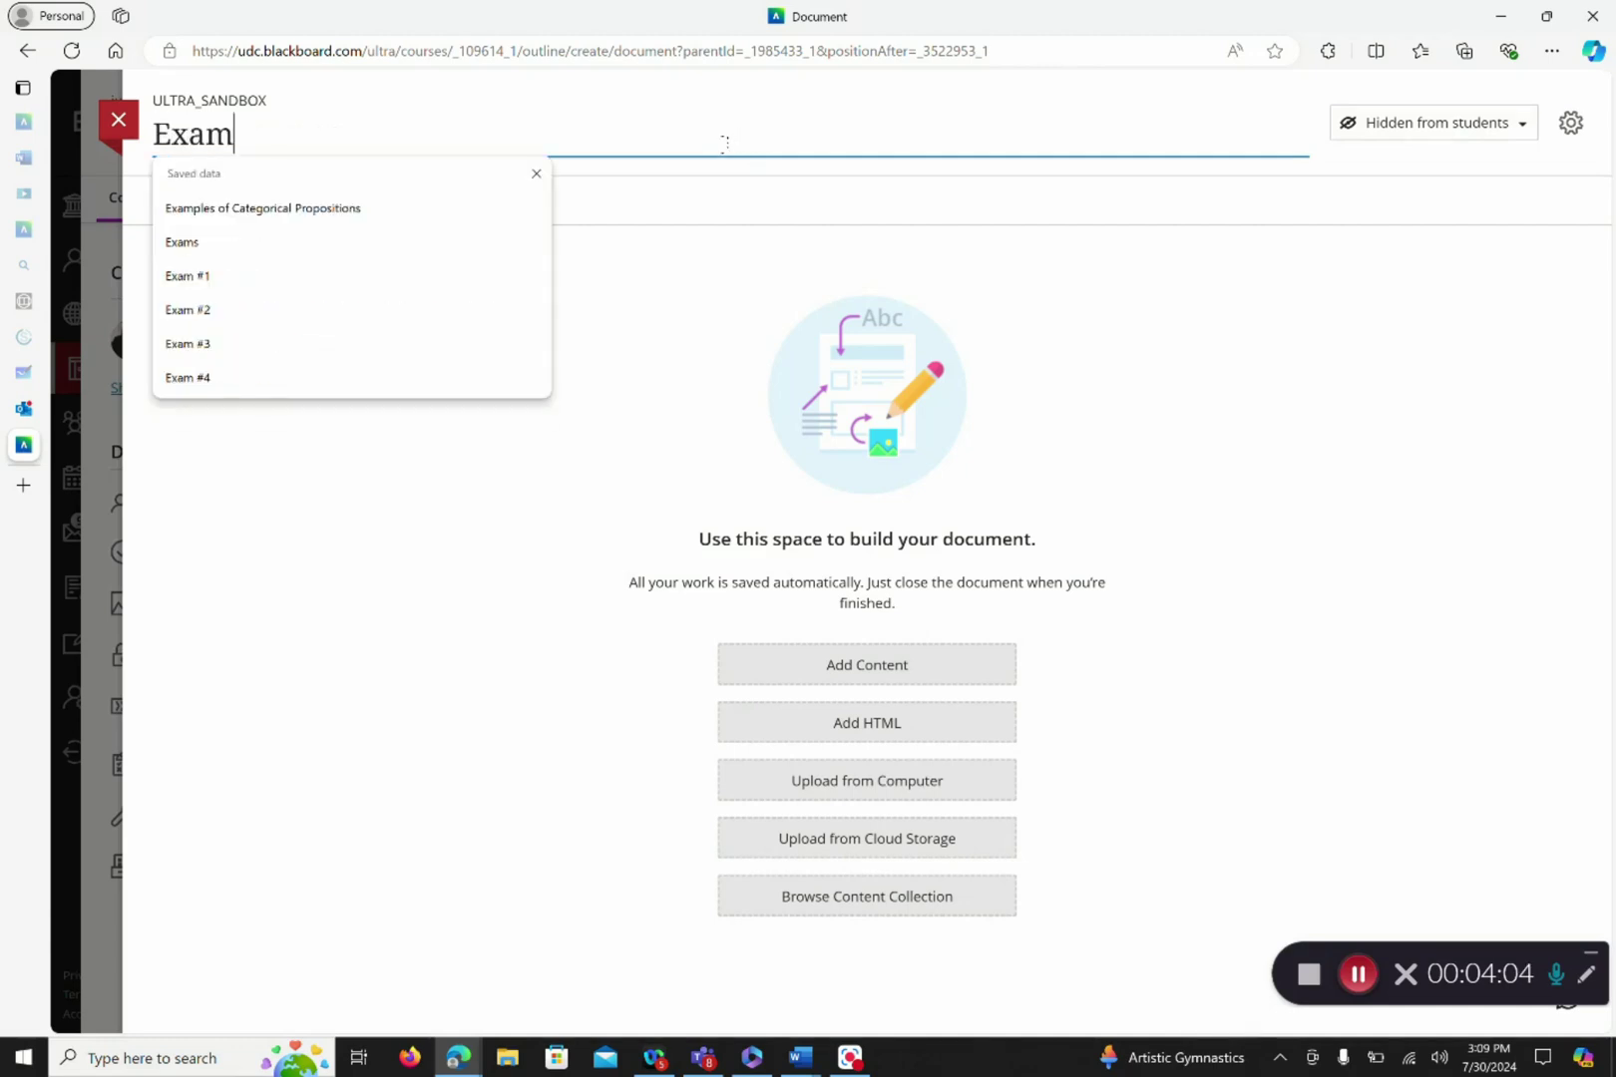
pyautogui.write('ple #1')
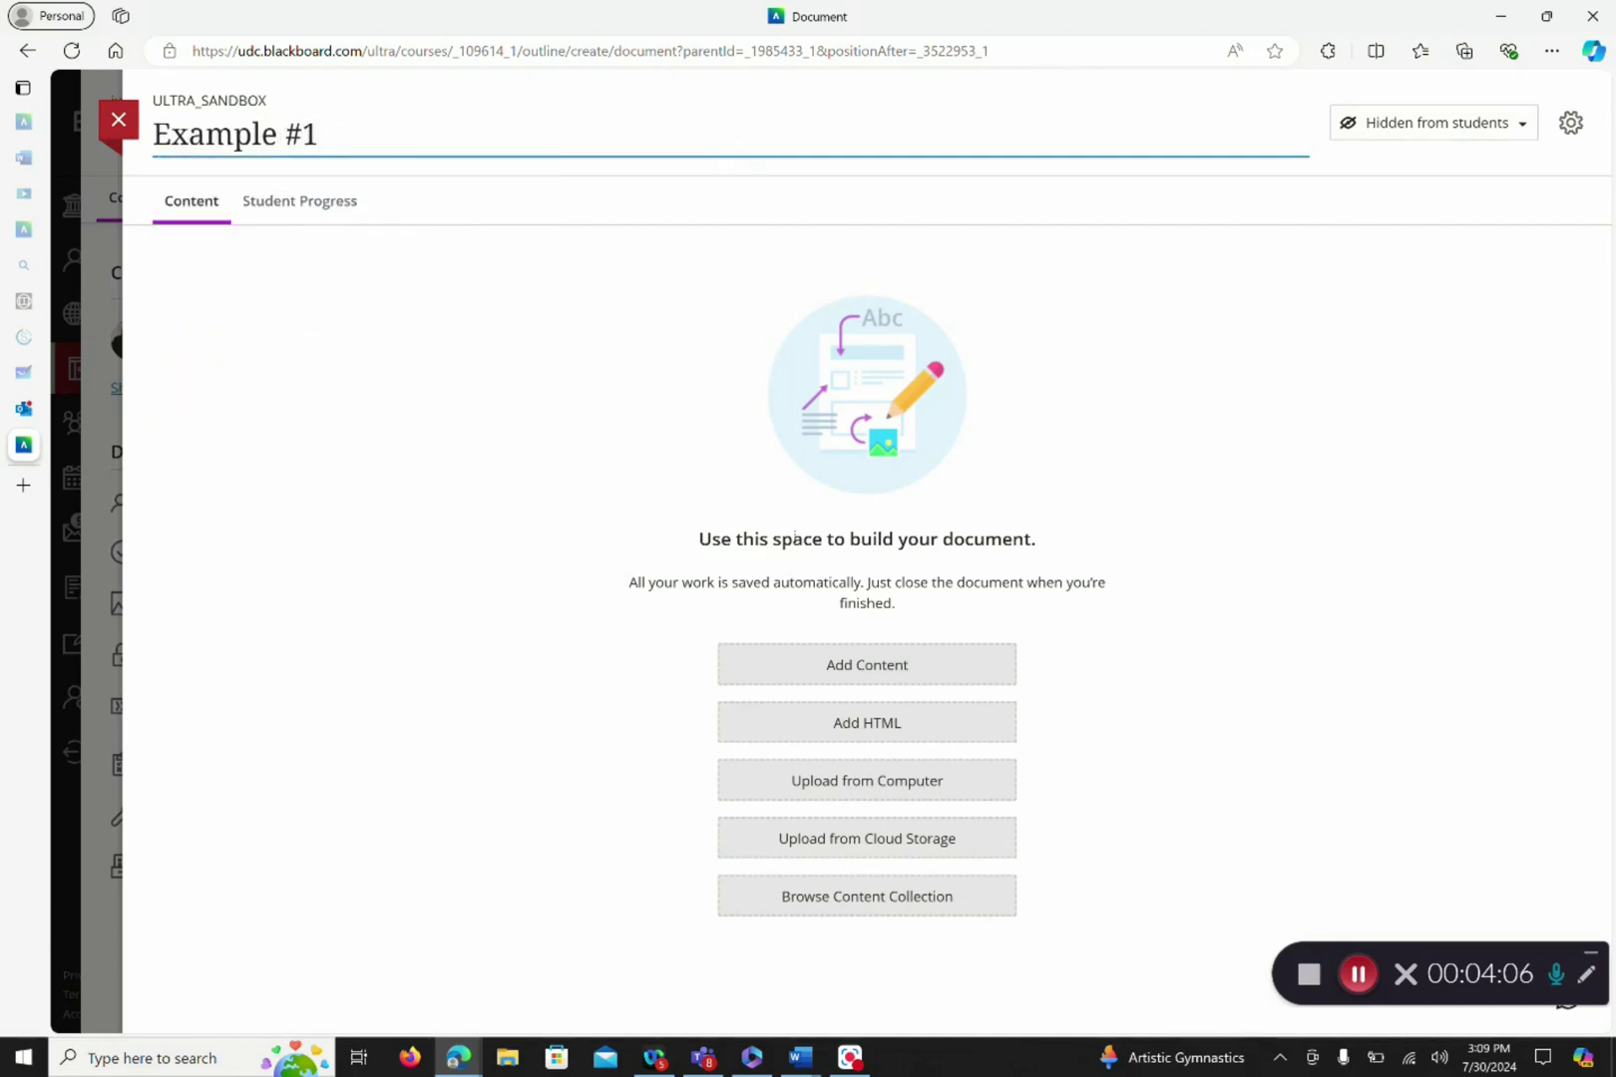
pyautogui.click(884, 667)
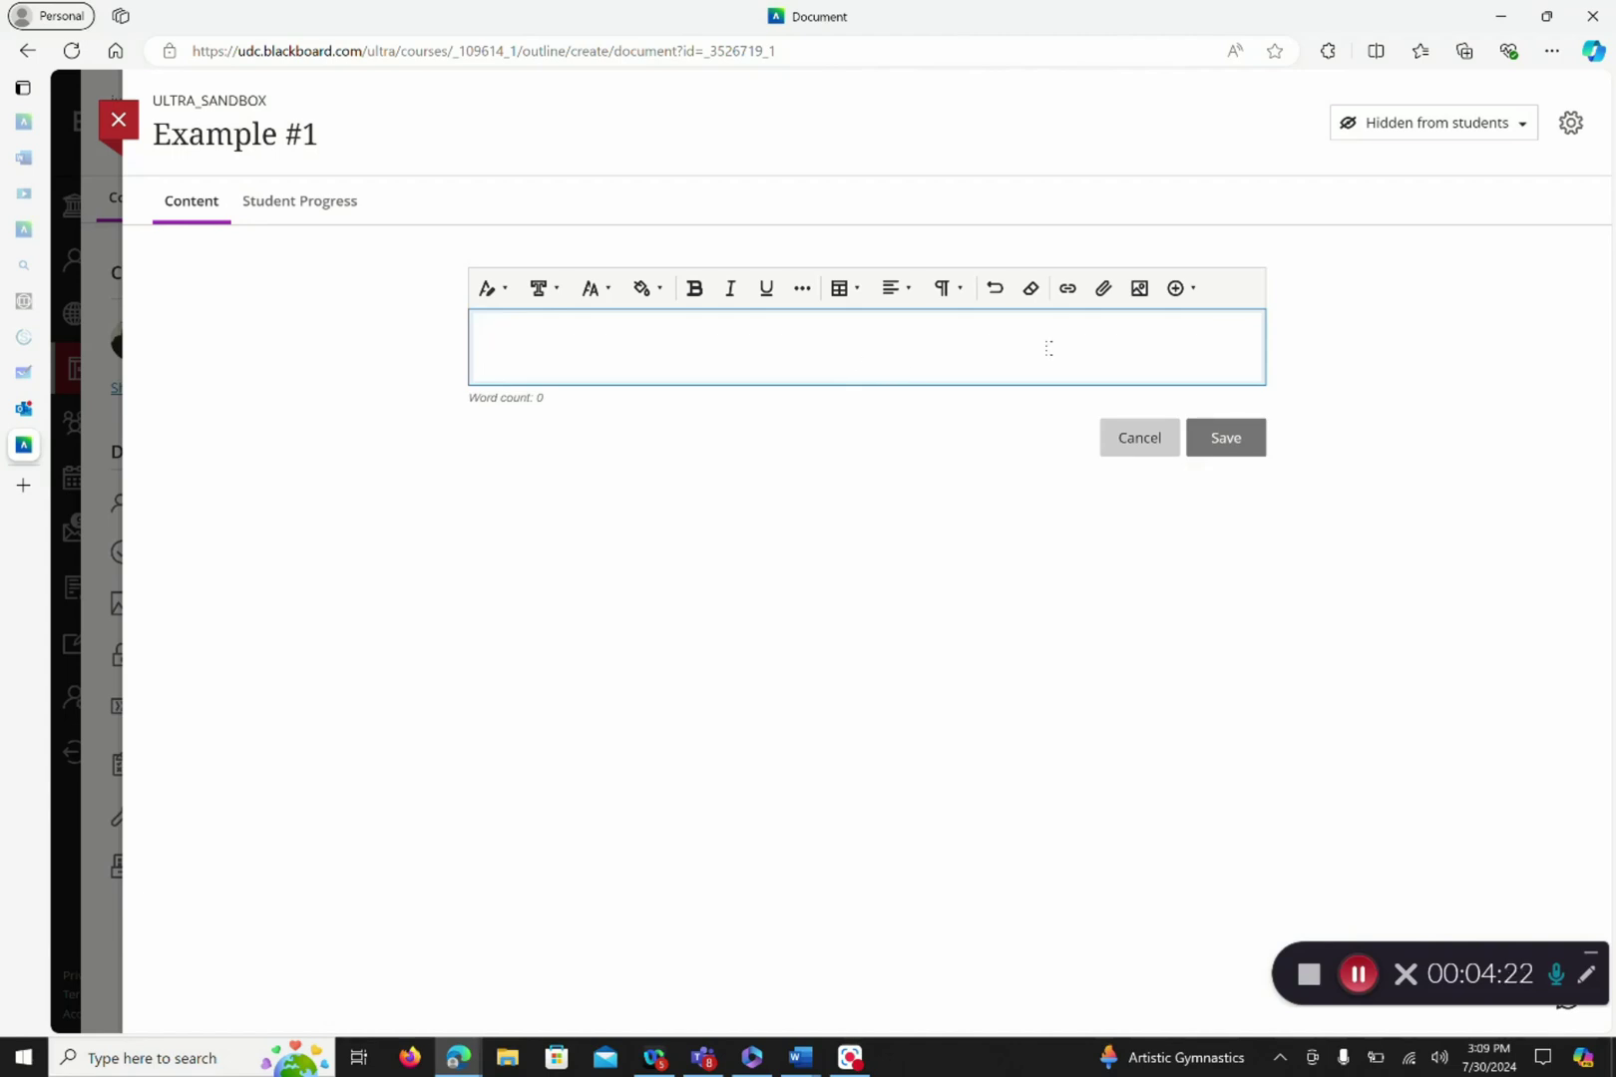
# Open the Content Market from Insert content and scroll to Kaltura Embed for the Example #2 video
pyautogui.click(1177, 289)
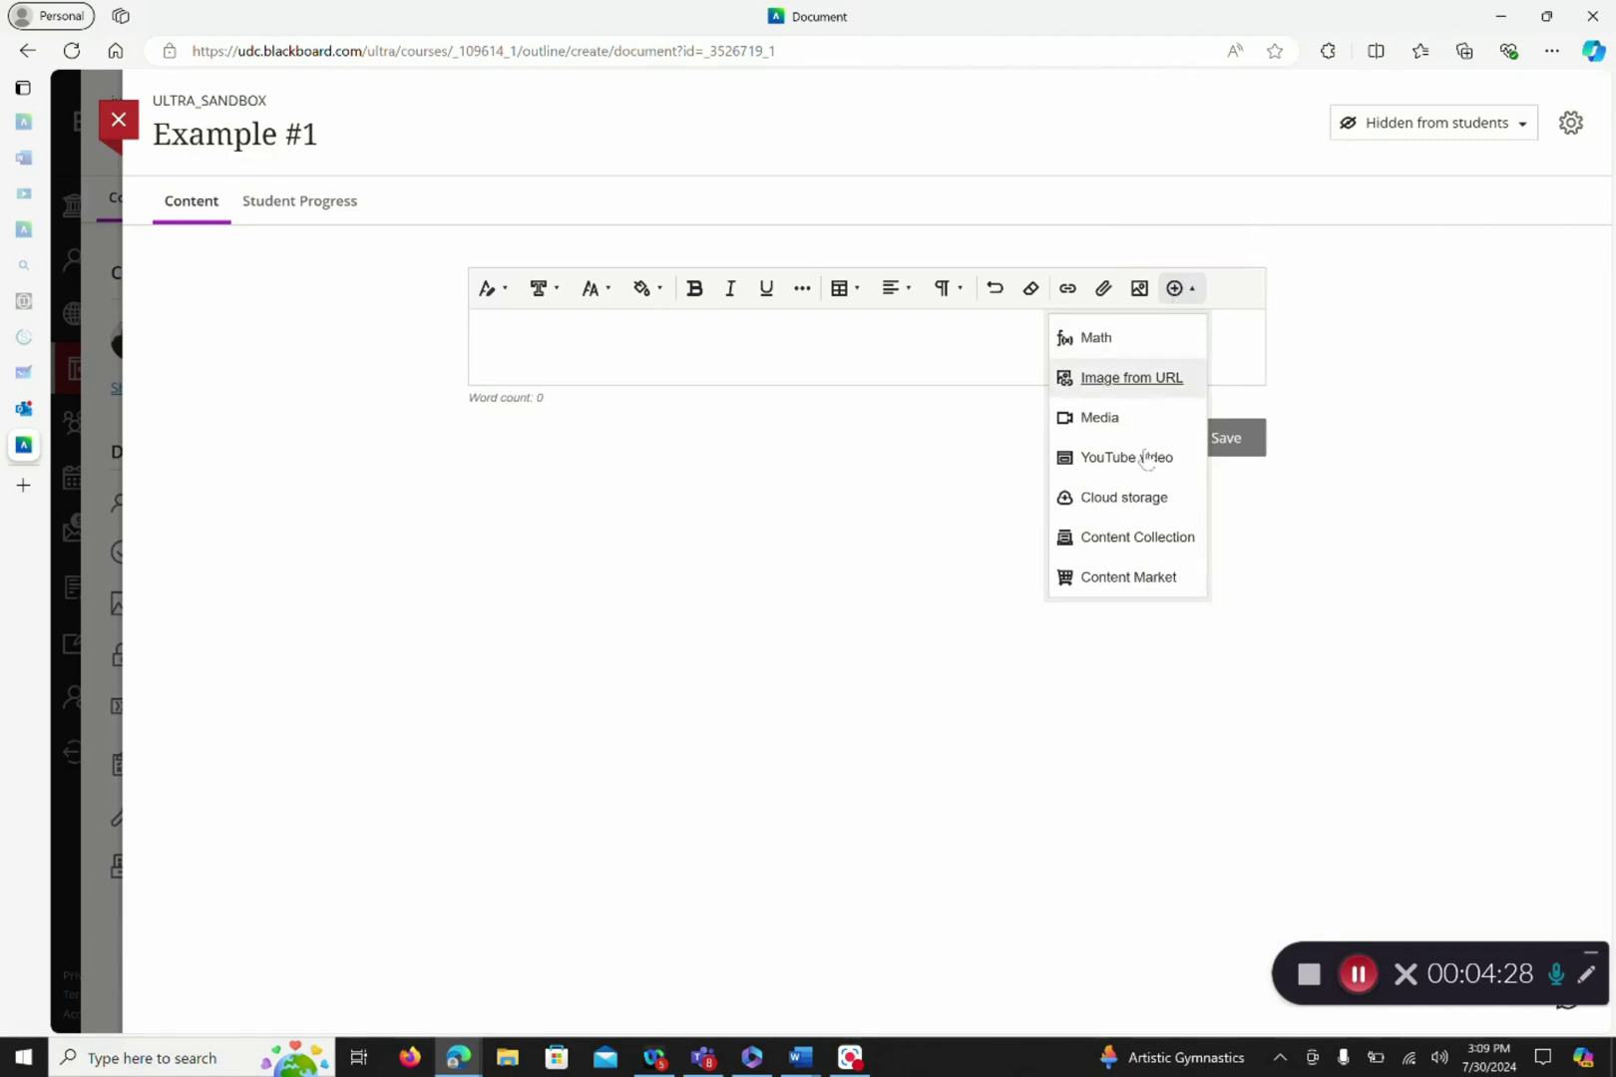
pyautogui.click(1121, 580)
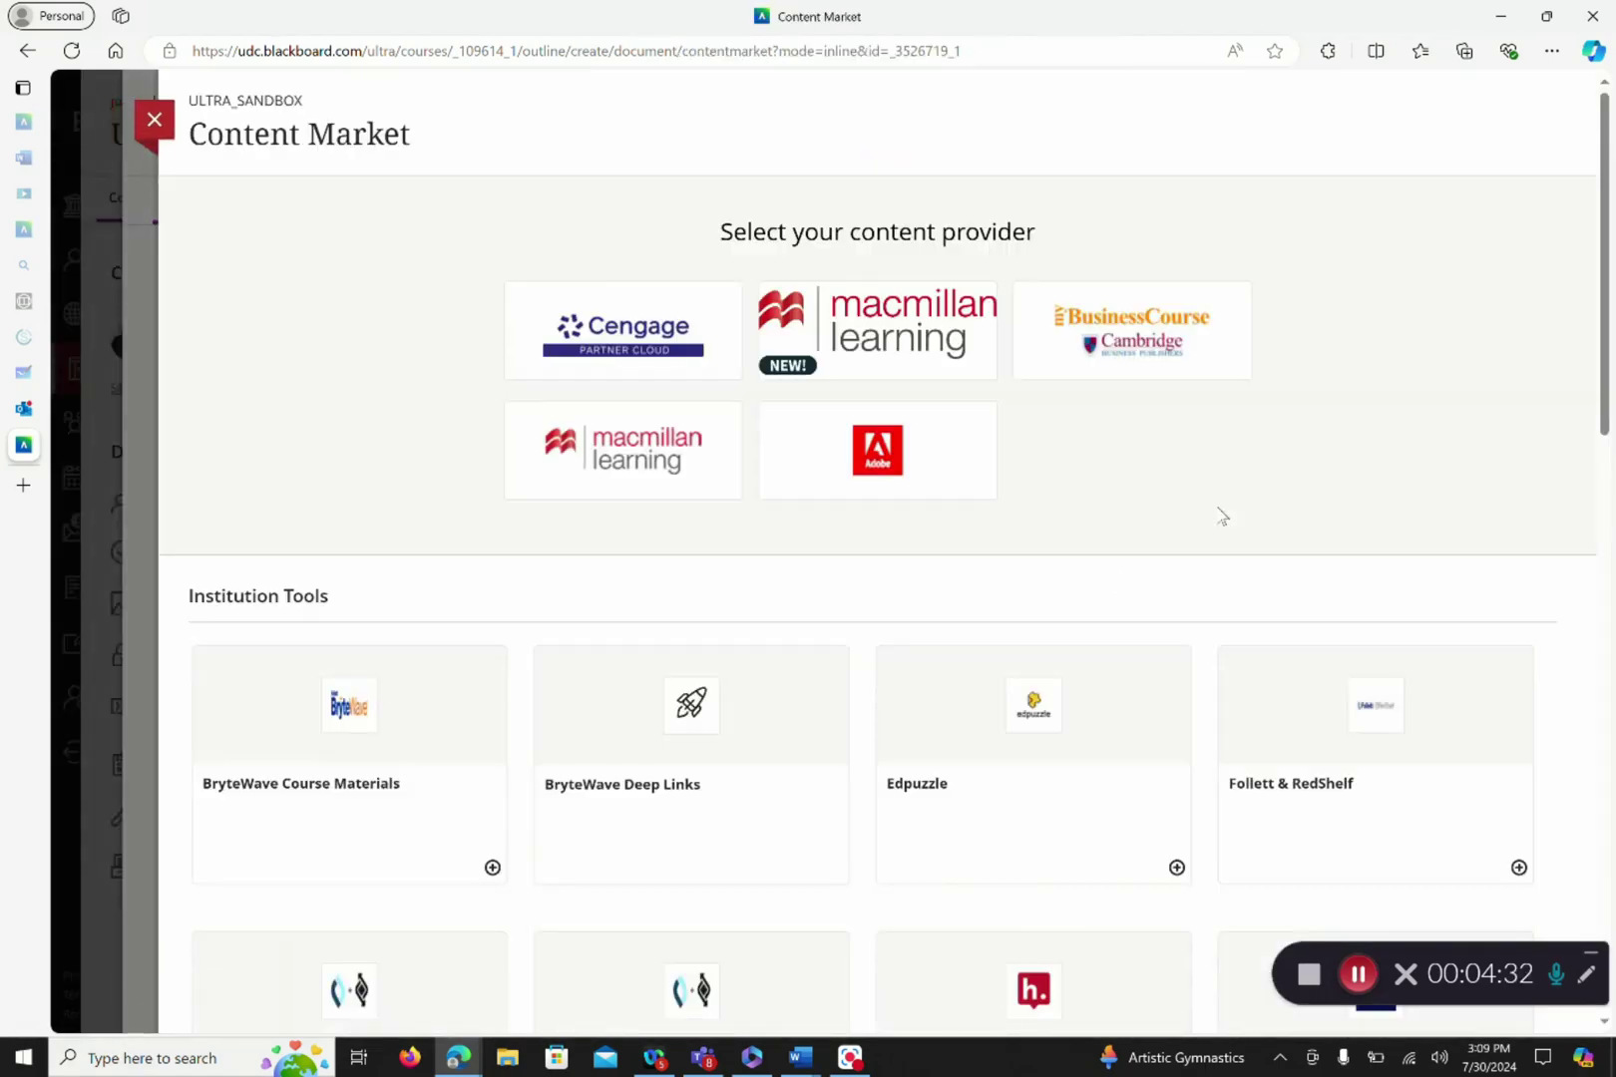
pyautogui.scroll(-7, 1606, 346)
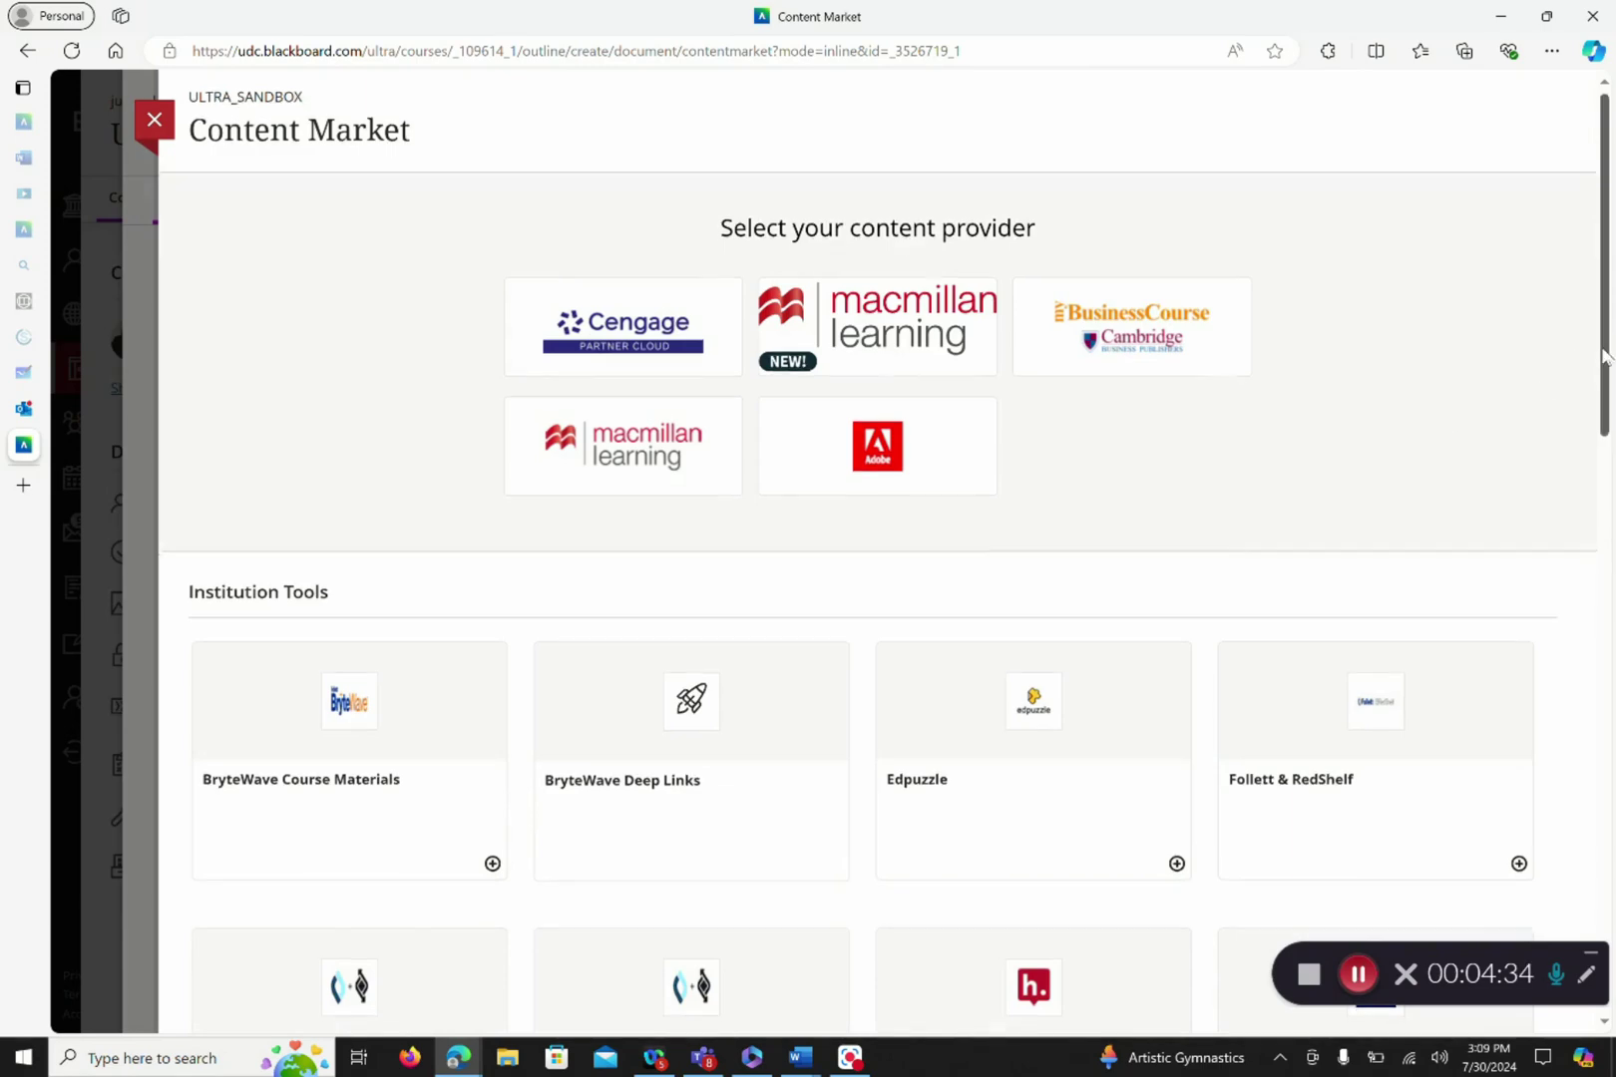
pyautogui.scroll(-4, 1606, 499)
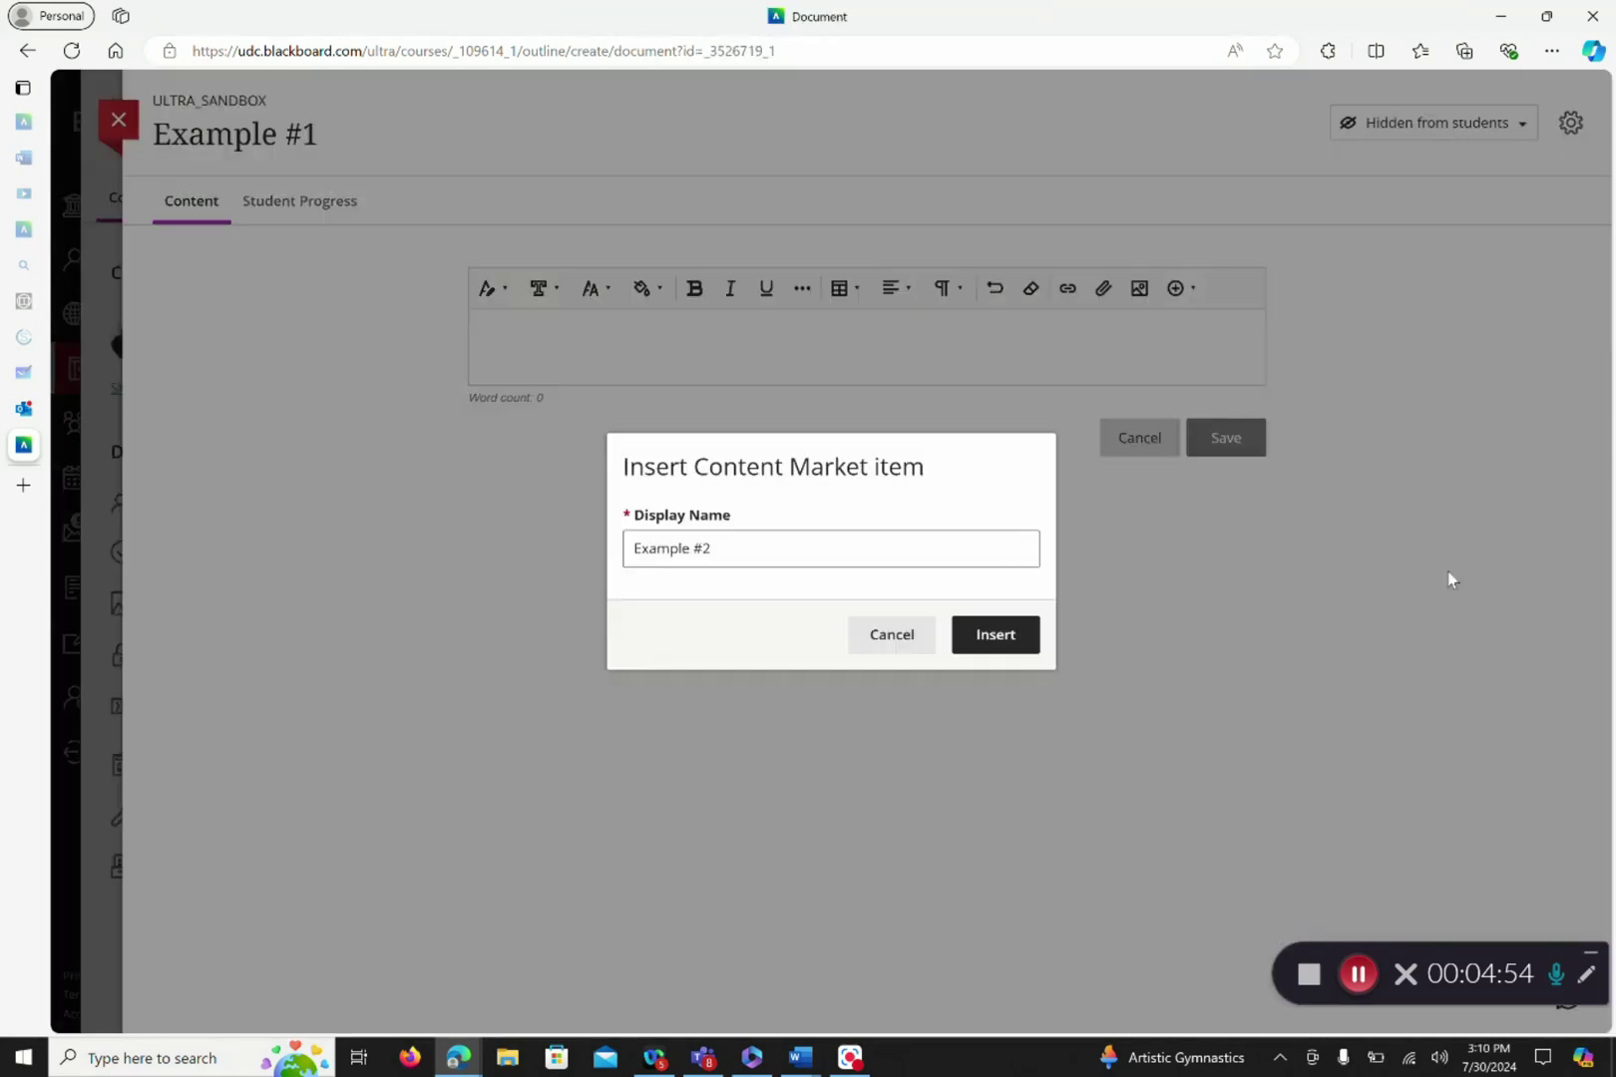
# Insert the Example #2 video and save the Example #1 document
pyautogui.click(1008, 637)
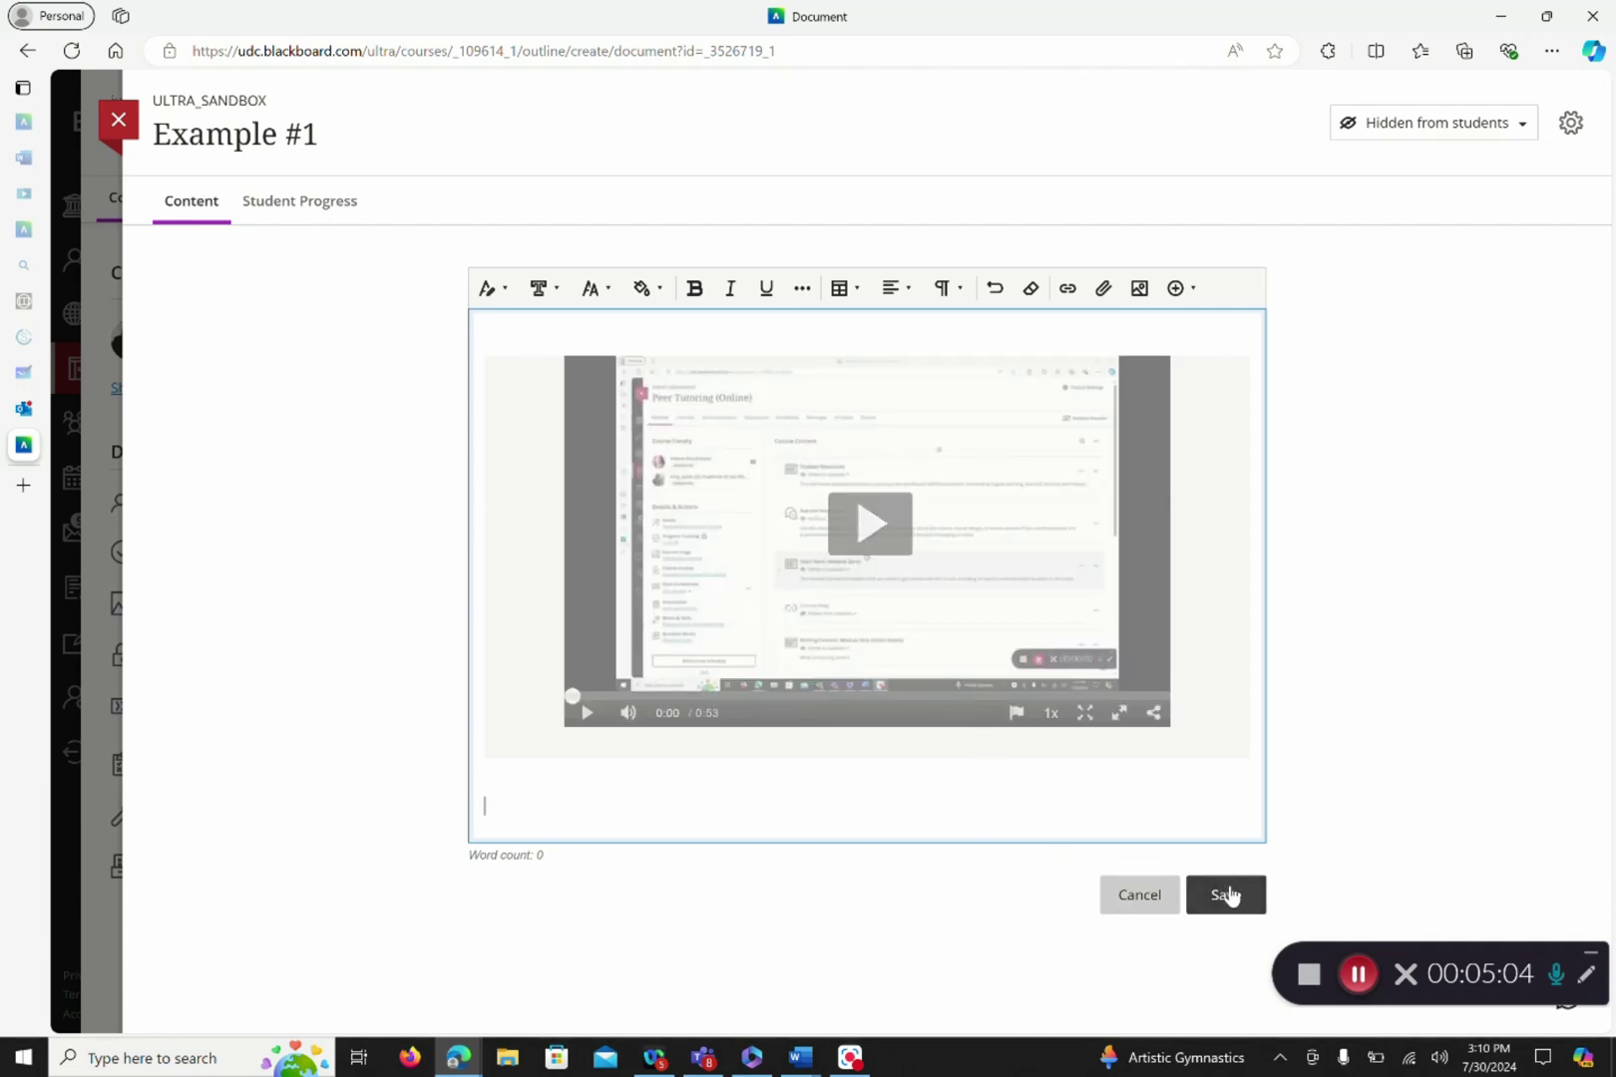
pyautogui.click(1229, 895)
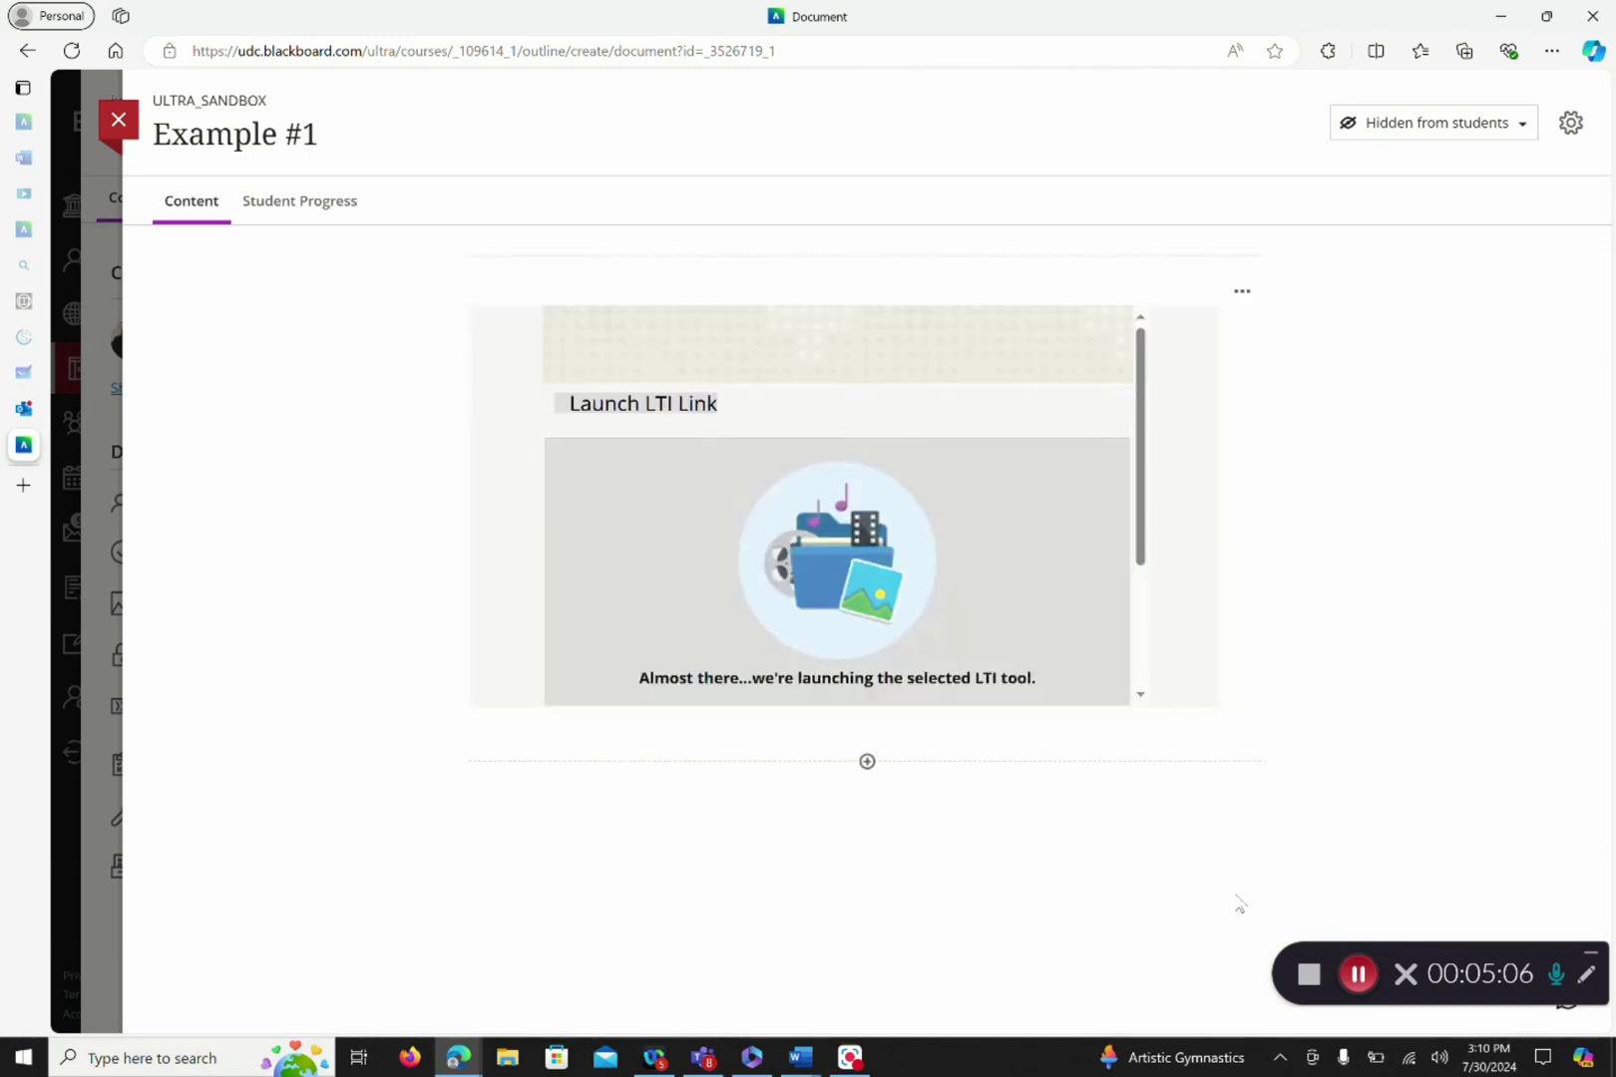